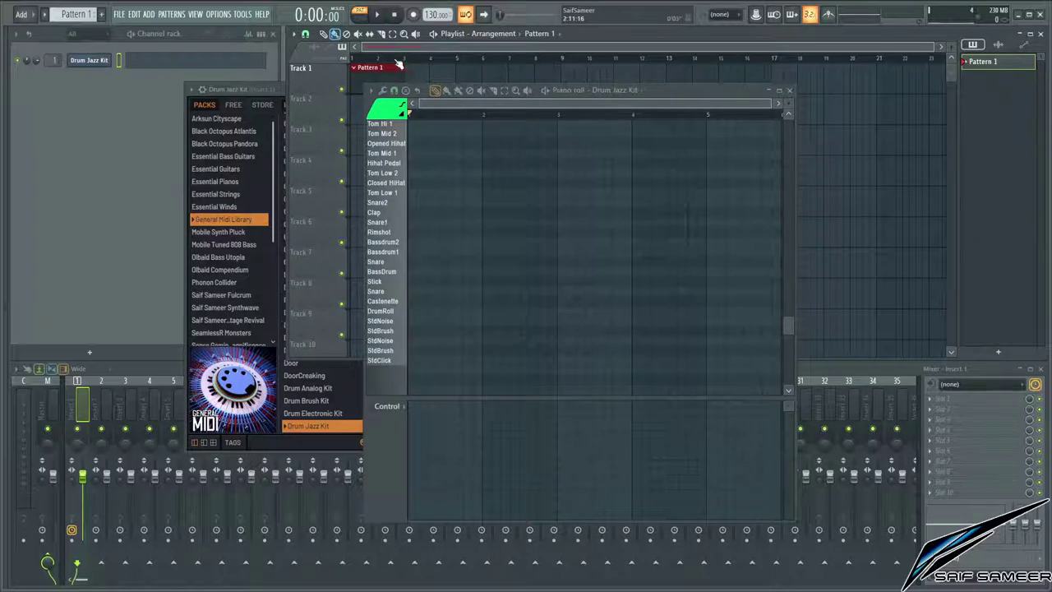
- Record a two-bar pattern of eight Rimshot hits for the Drum Jazz Kit into Pattern 1
scroll(398, 64, "up", 3)
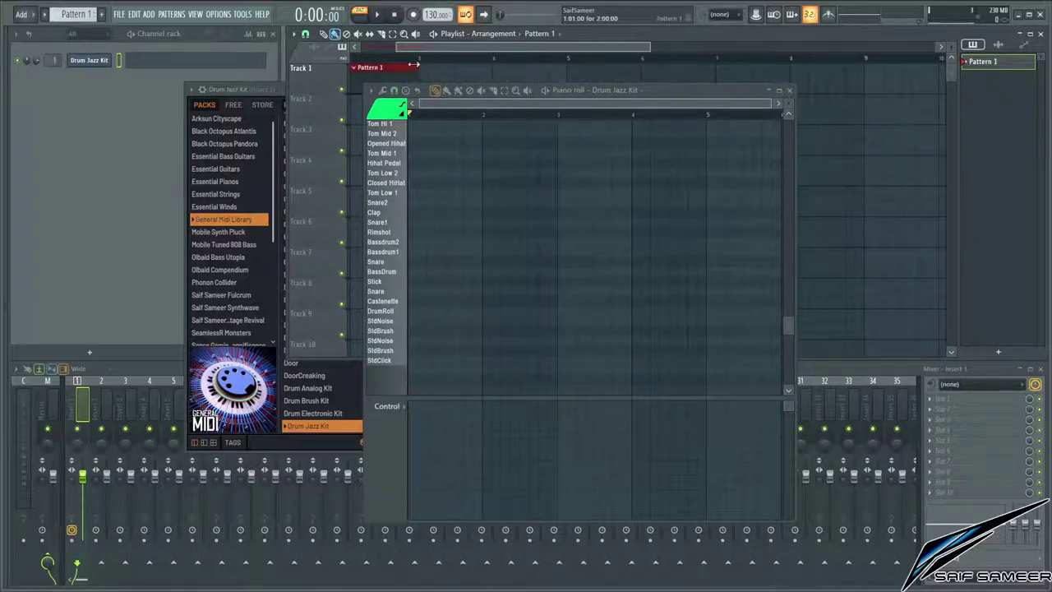
left_click_drag(410, 52, 364, 55)
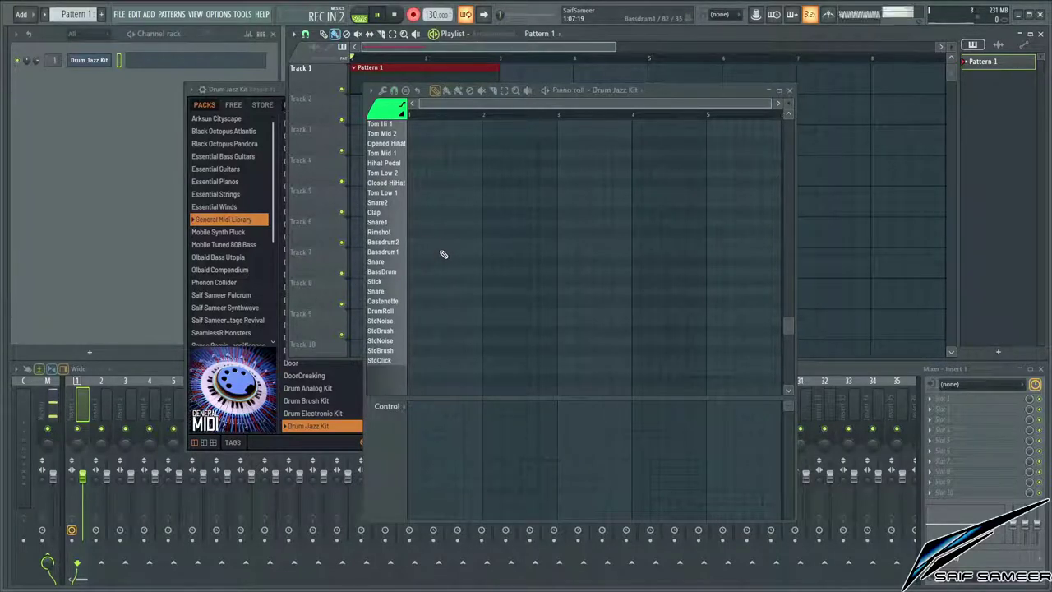
key("space")
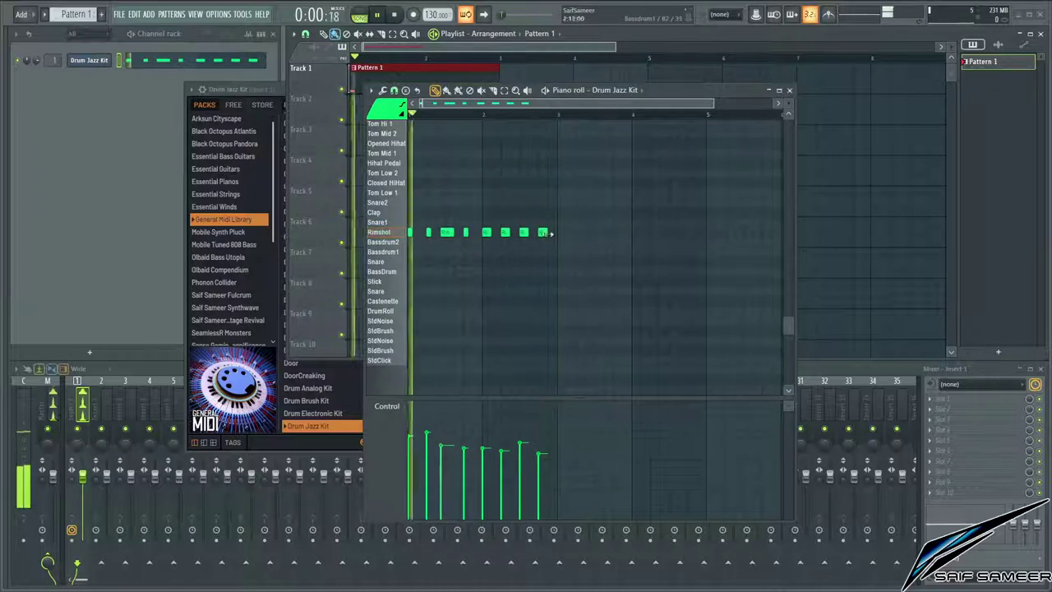
- Join the recorded Rimshot notes with quick legato and shift the third note onto the beat
left_click_drag(570, 206, 406, 270)
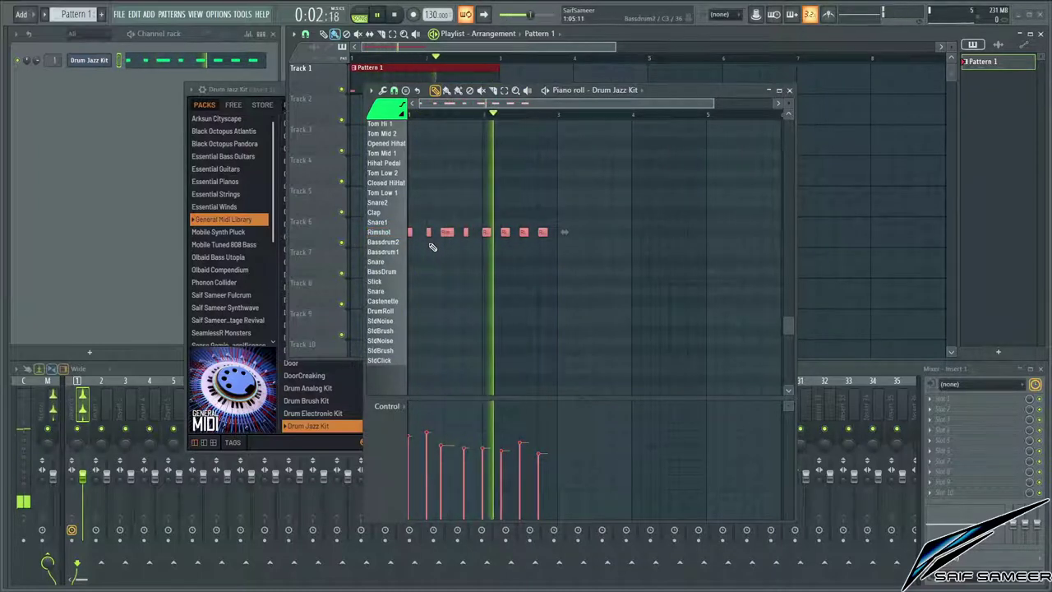
key("ctrl+l")
key("space")
scroll(438, 249, "up", 3)
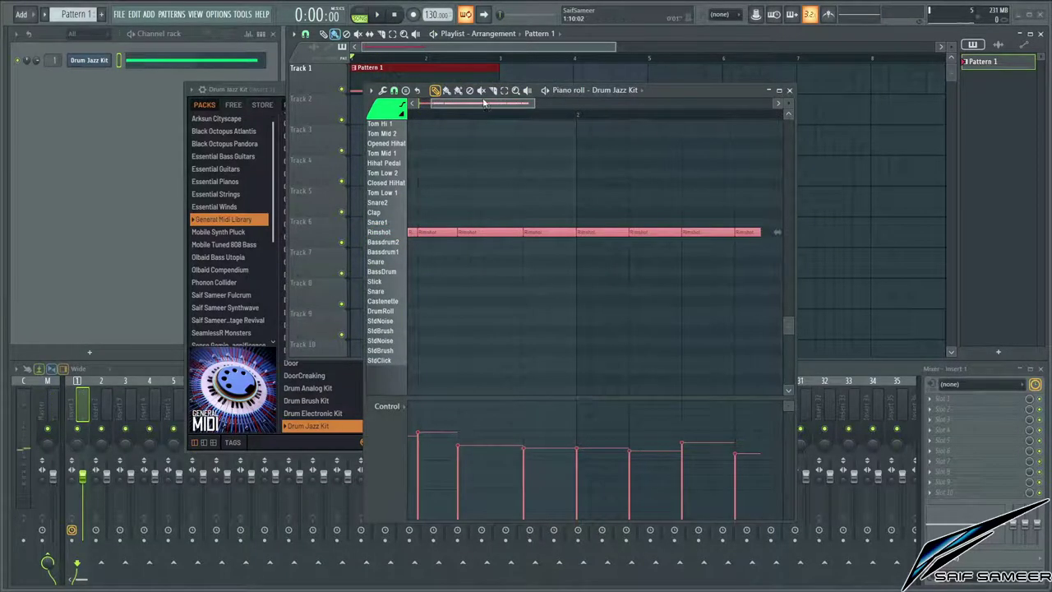
left_click_drag(484, 104, 471, 104)
left_click(521, 195, "ctrl")
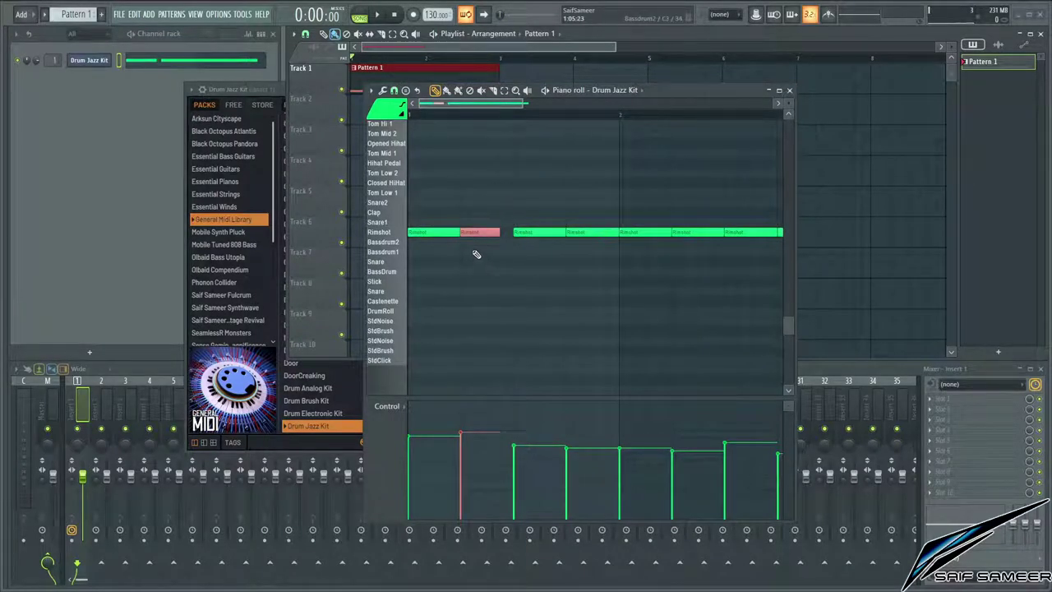
- Shorten all the Rimshot notes to the same short length
scroll(487, 280, "down", 3)
scroll(568, 232, "up", 2)
left_click_drag(600, 211, 583, 244)
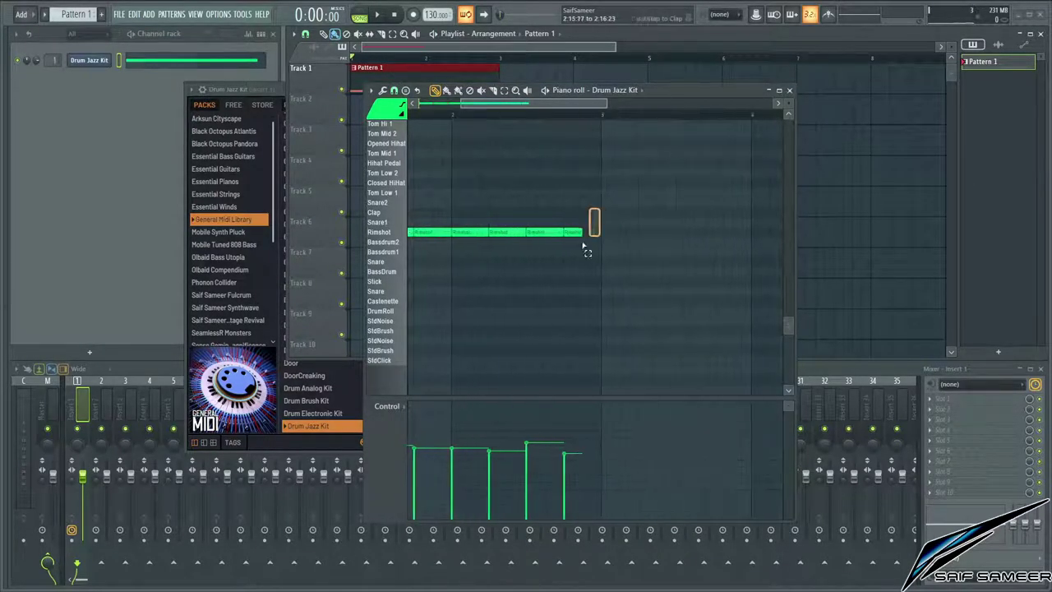
key("ctrl+a")
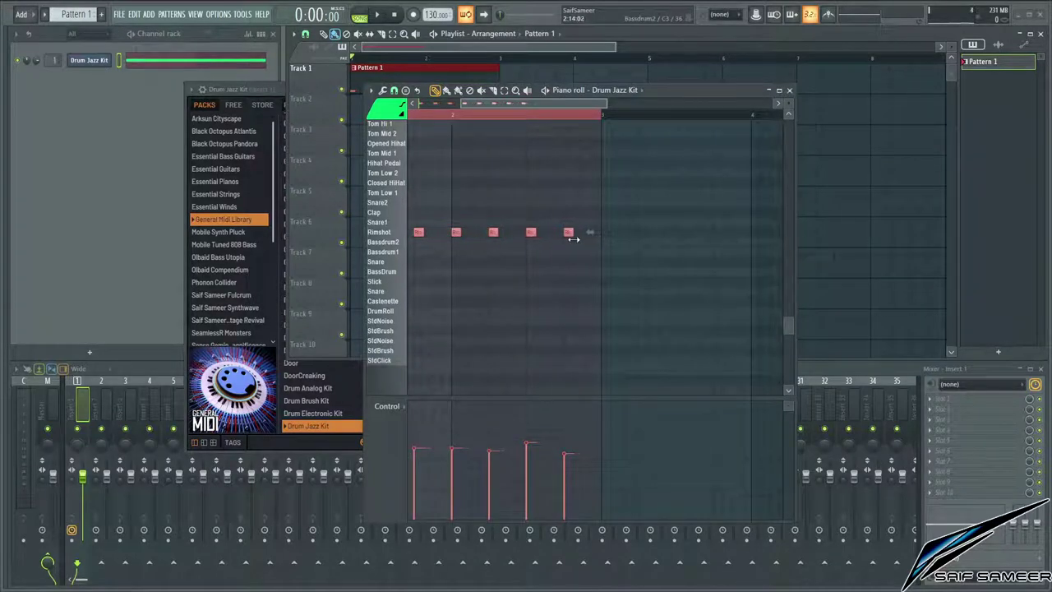
- Level the velocities of all Rimshot notes and make every second hit slightly softer
scroll(527, 287, "down", 2)
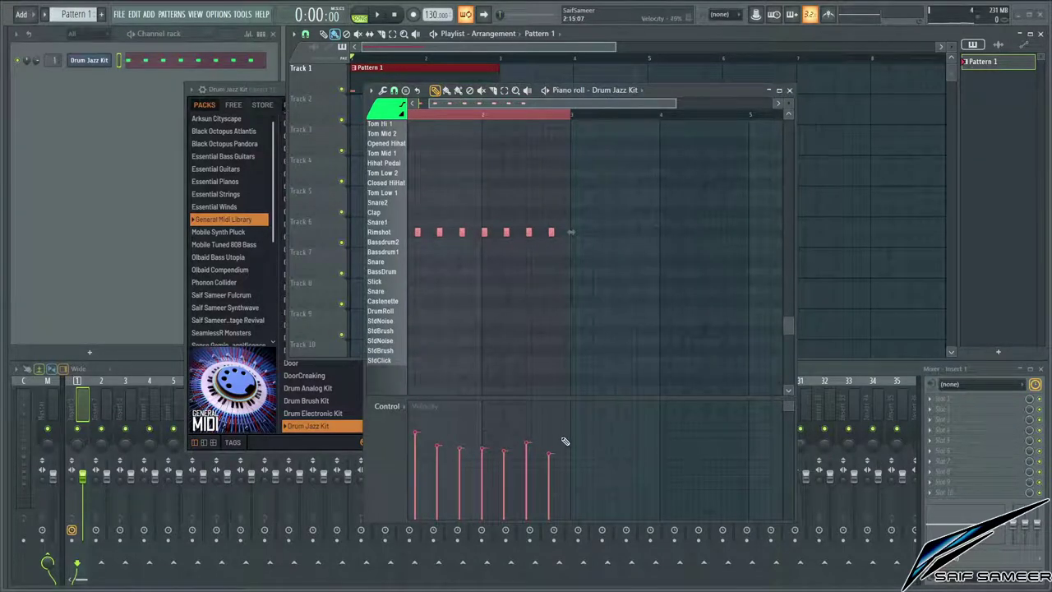
left_click_drag(381, 446, 322, 447)
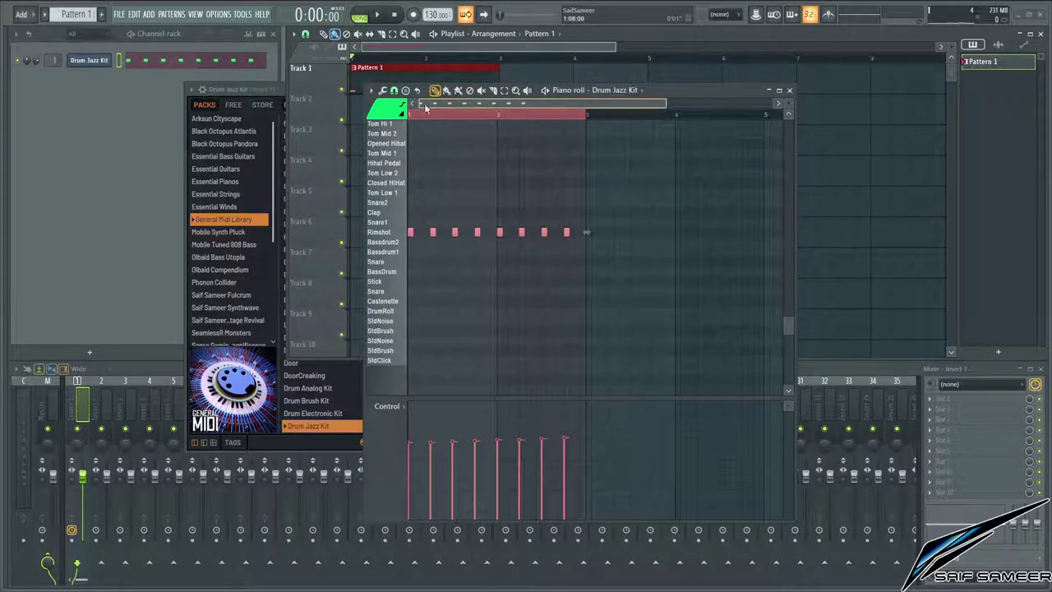
scroll(435, 117, "up", 2)
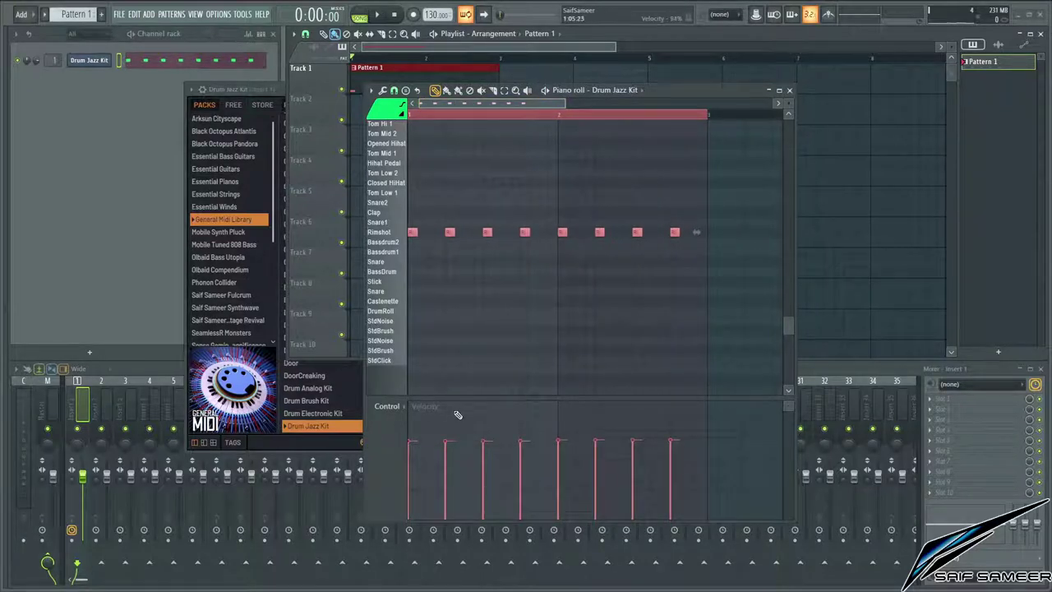
left_click(455, 357, "ctrl")
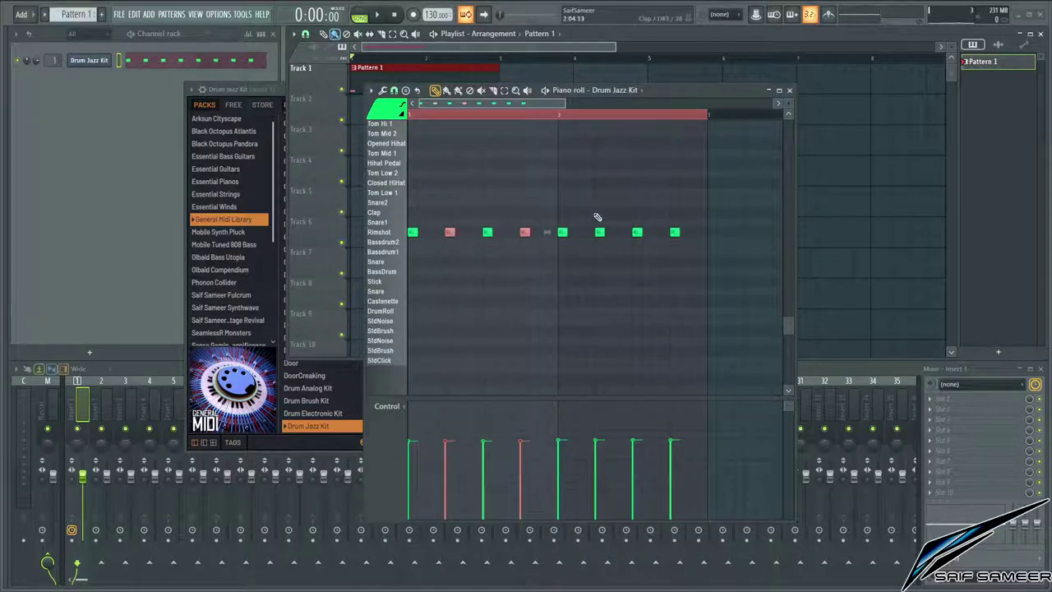
left_click_drag(689, 208, 659, 290)
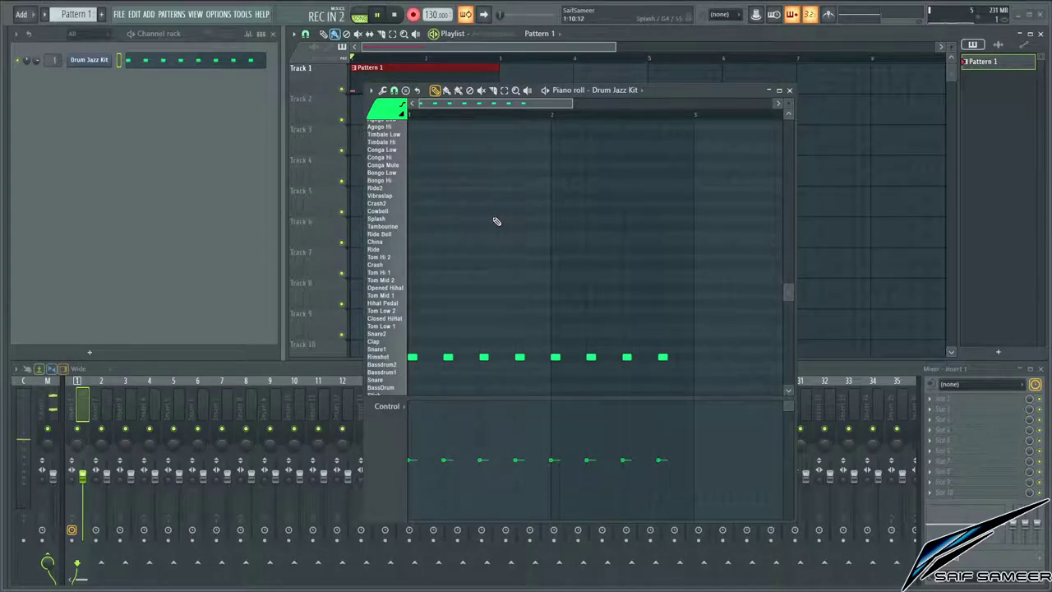
- Record a two-bar part on Bongo Hi, Bongo Low and Conga Hi, and quantize its notes with legato lengths
key("space")
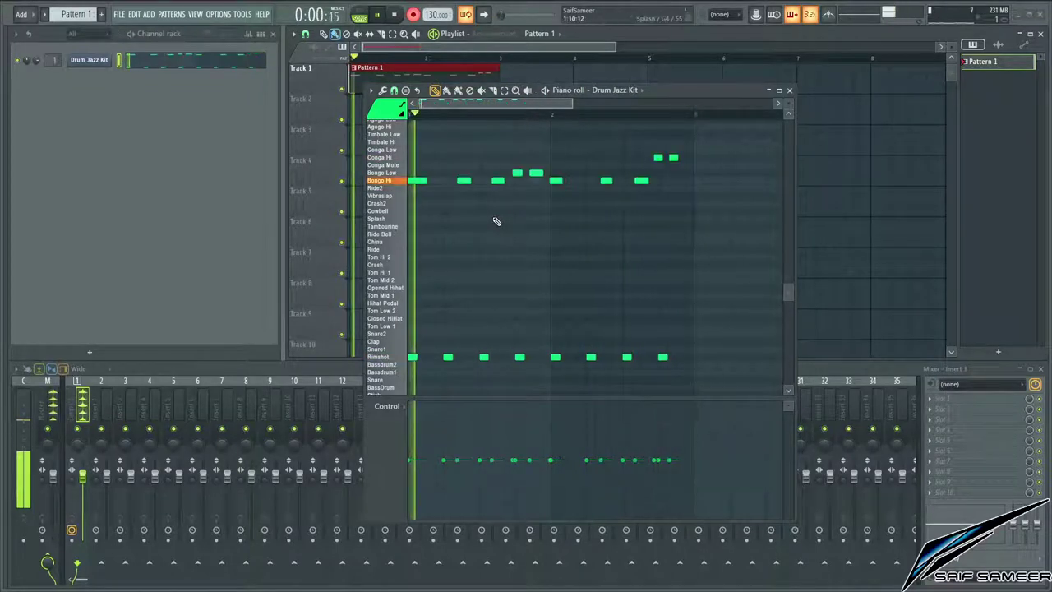
key("space")
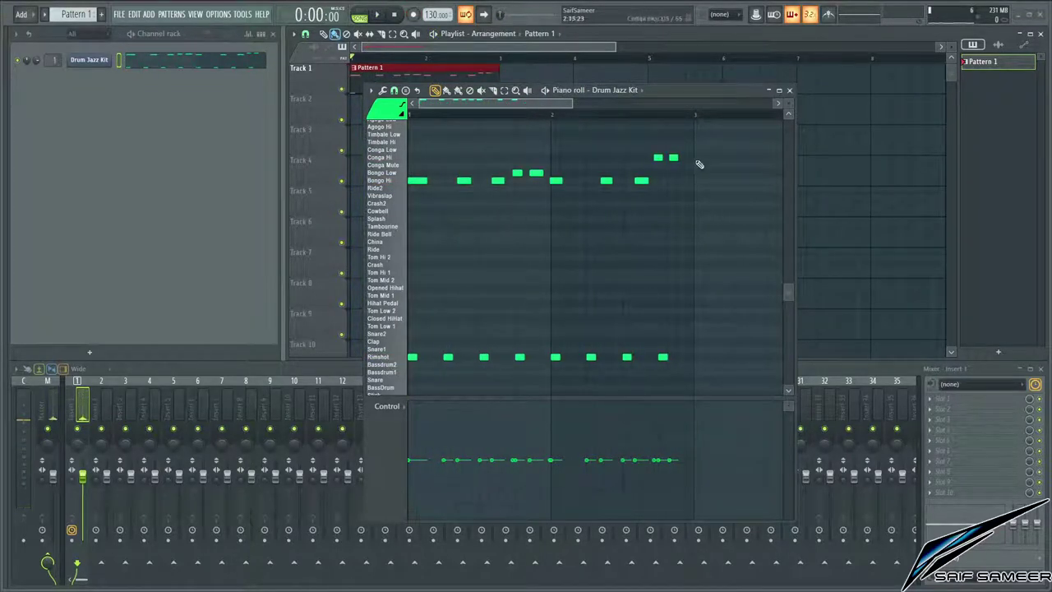
left_click_drag(715, 125, 411, 237)
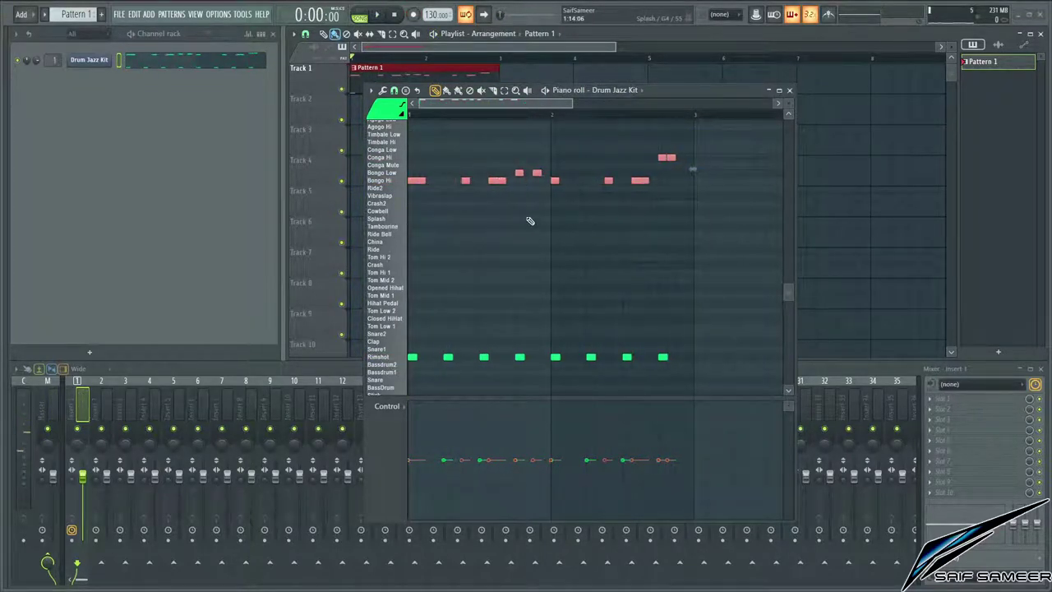
left_click(643, 253, "ctrl")
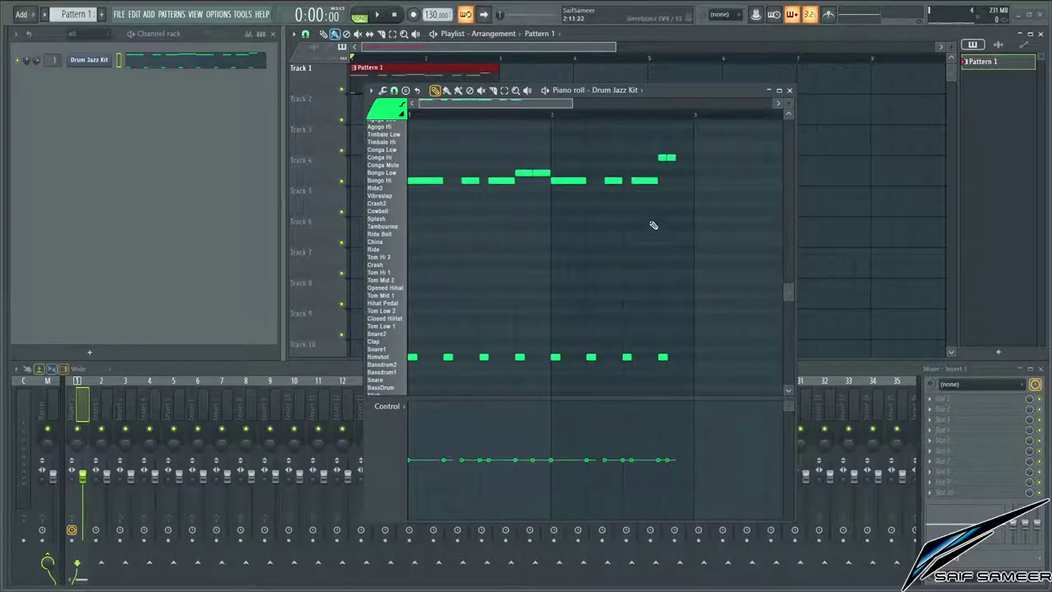
- Space the two closing Conga Hi notes evenly and make the Bongo Hi note before them start at 2:11:00 for two steps
scroll(675, 178, "up", 3)
left_click_drag(681, 159, 649, 160)
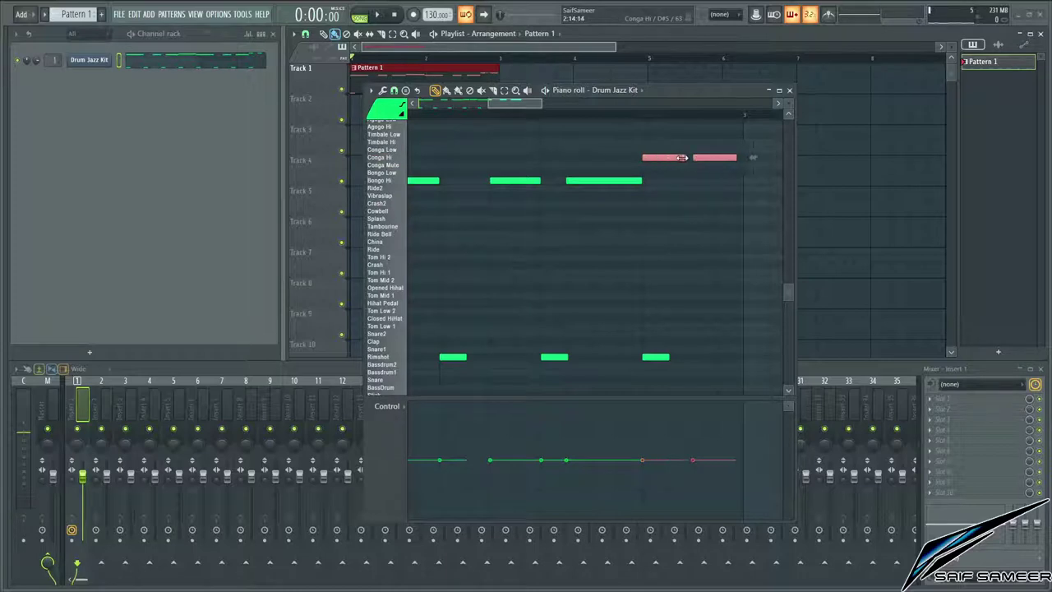
left_click(670, 233, "ctrl")
scroll(592, 220, "down", 2)
right_click(574, 206)
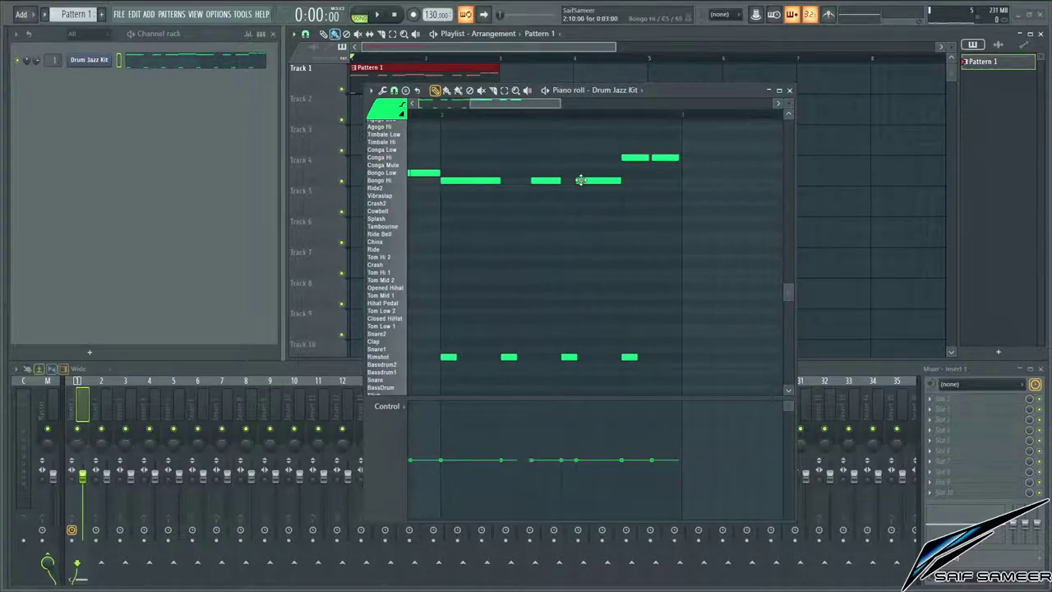
key("space")
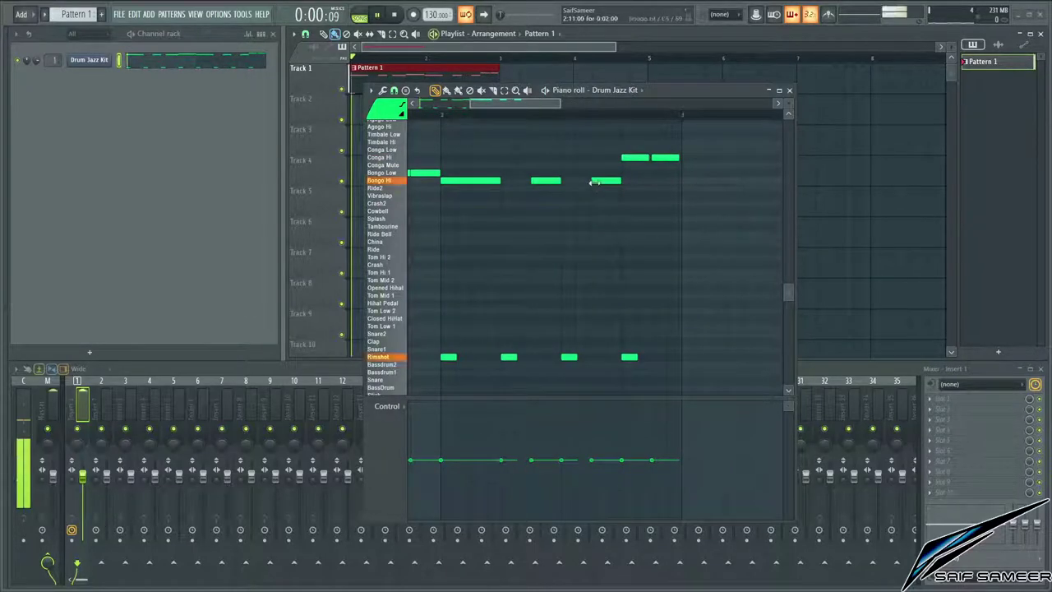
- Trim the start of the Bongo Hi note before the Bongo Low pair to leave two steps, and play the pattern back
scroll(547, 188, "down", 2)
scroll(451, 190, "up", 2)
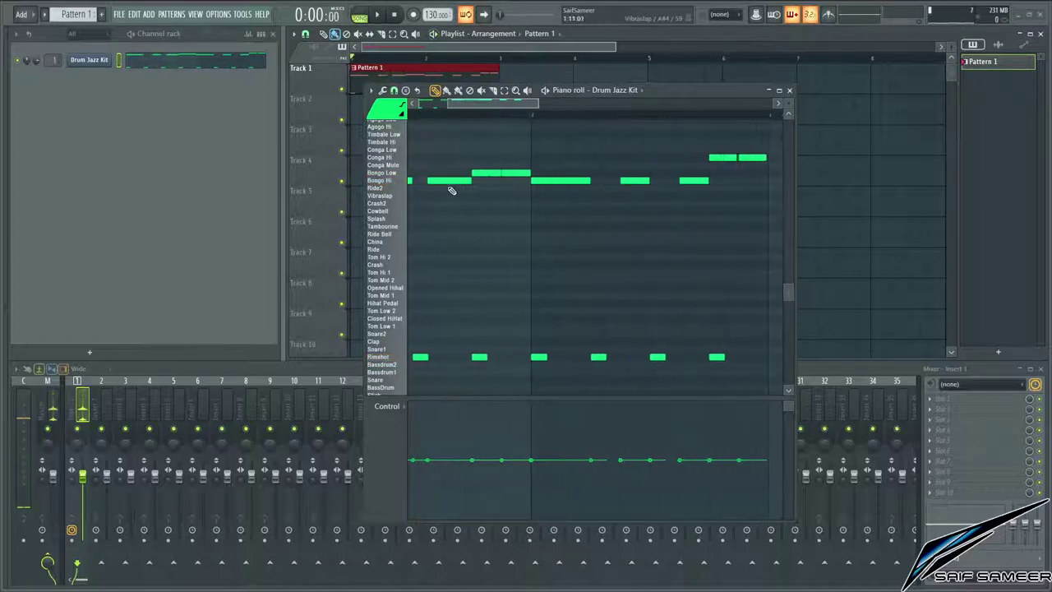
left_click_drag(481, 107, 451, 108)
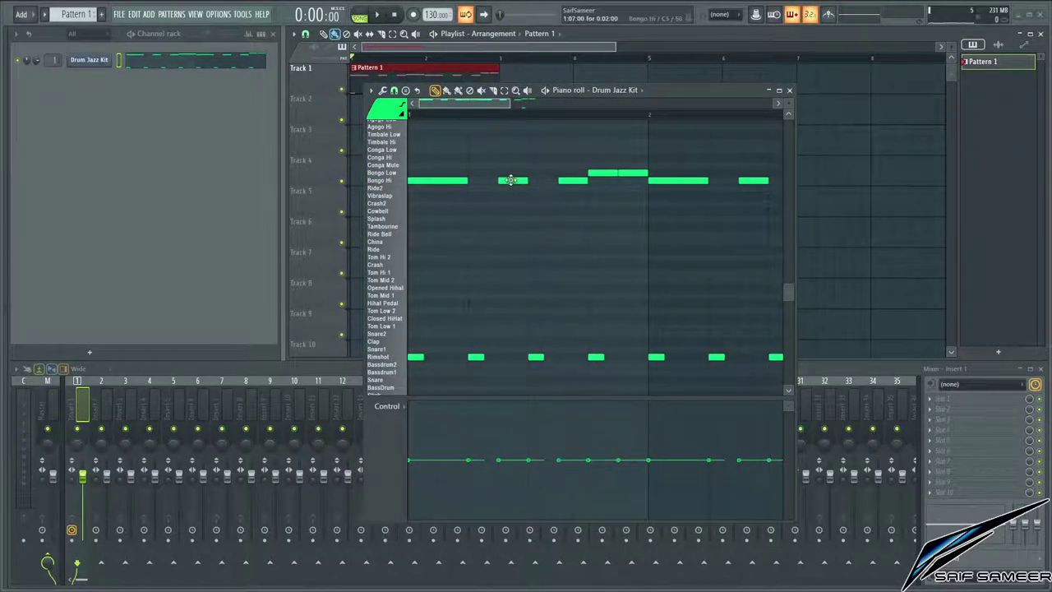
key("space")
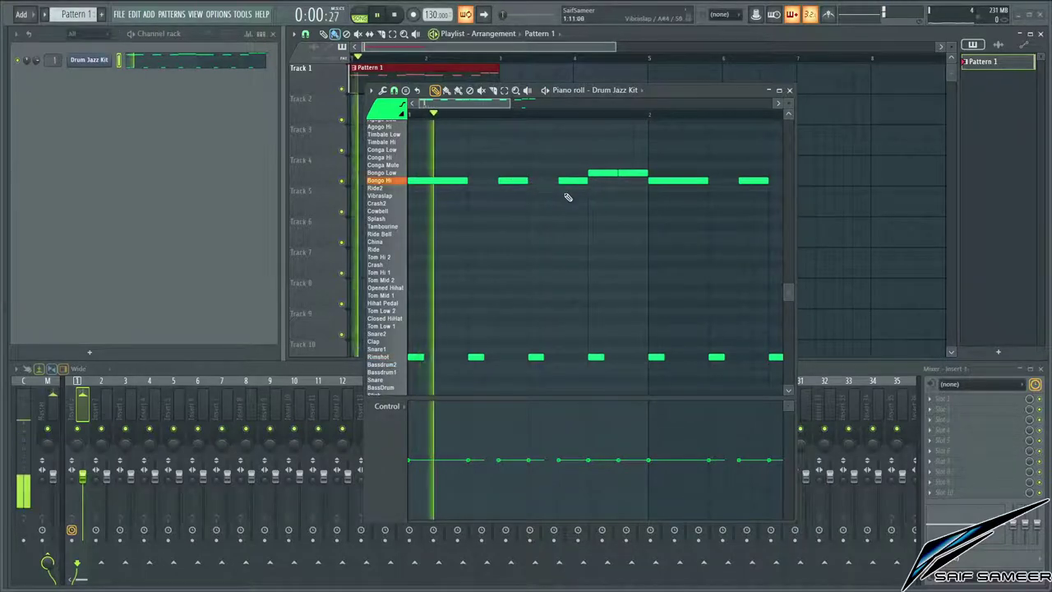
scroll(598, 196, "down", 2)
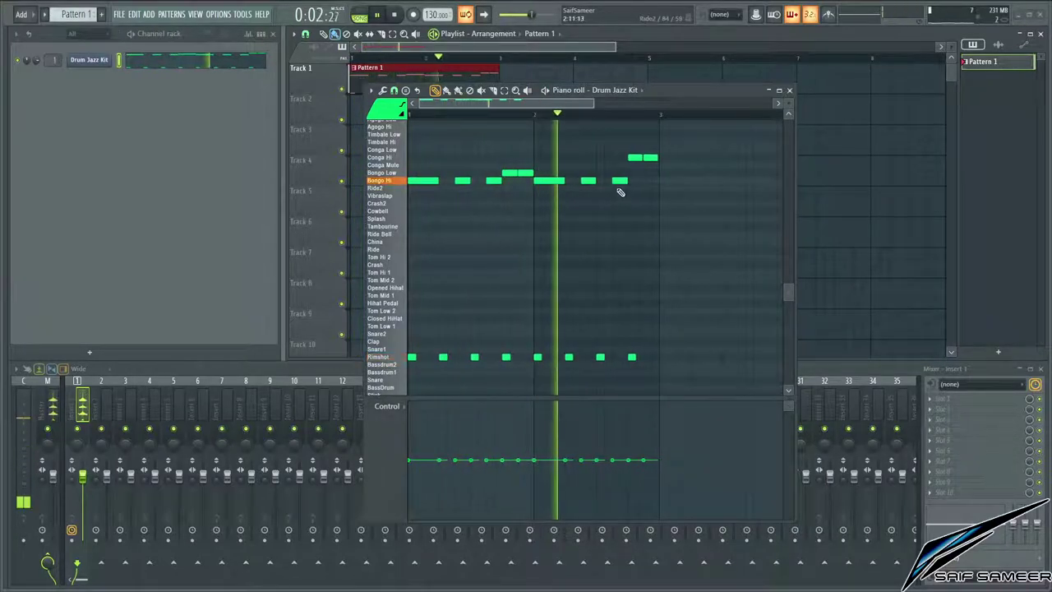
key("space")
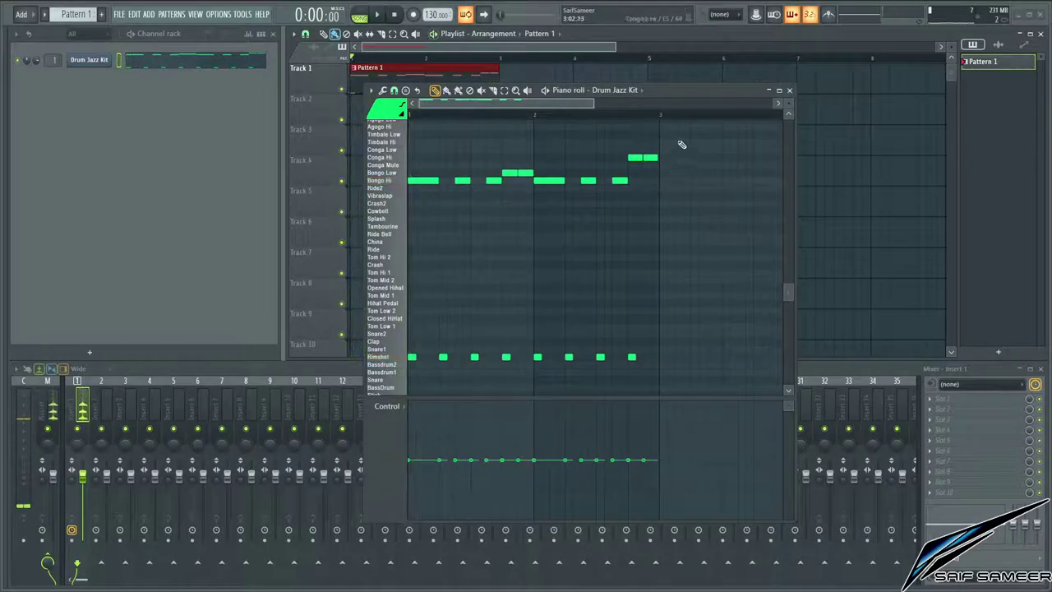
- Add a soft Conga Low note before the last Bongo Hi note of bar 2 and nudge it slightly late
scroll(586, 182, "up", 2)
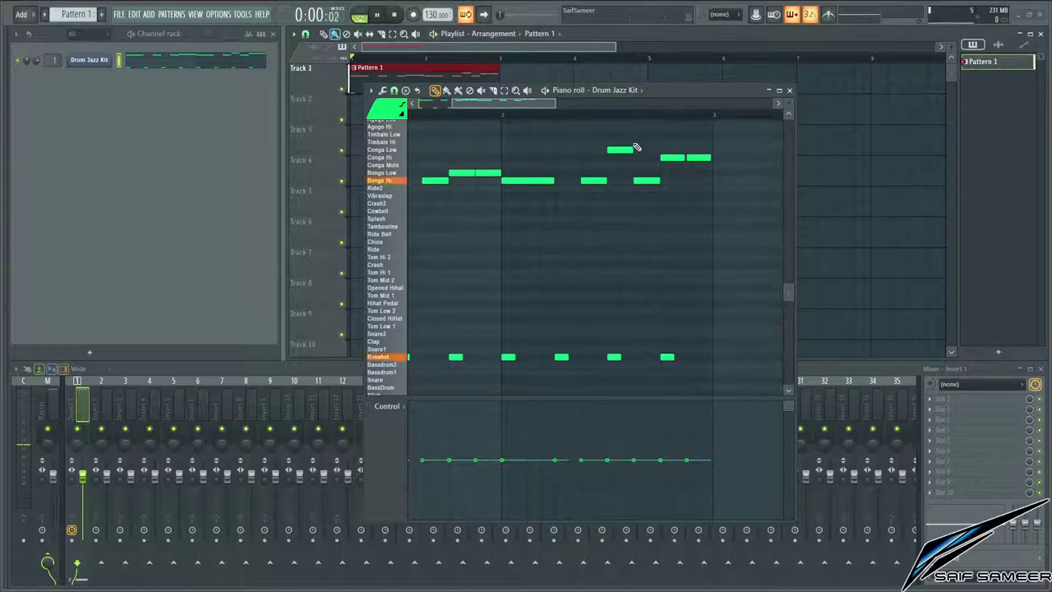
left_click(383, 407)
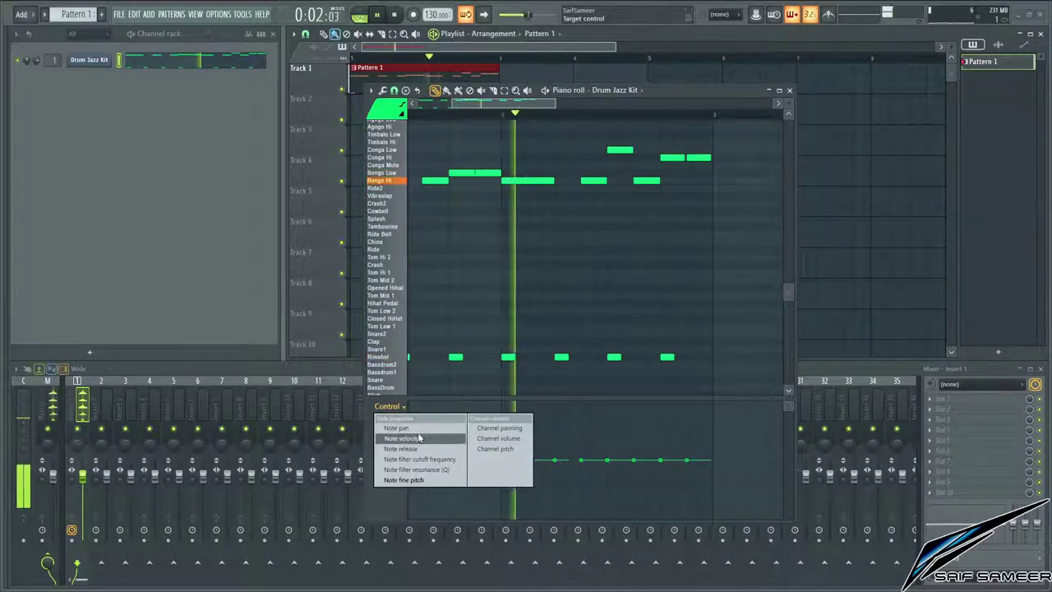
left_click(399, 436)
left_click(623, 149)
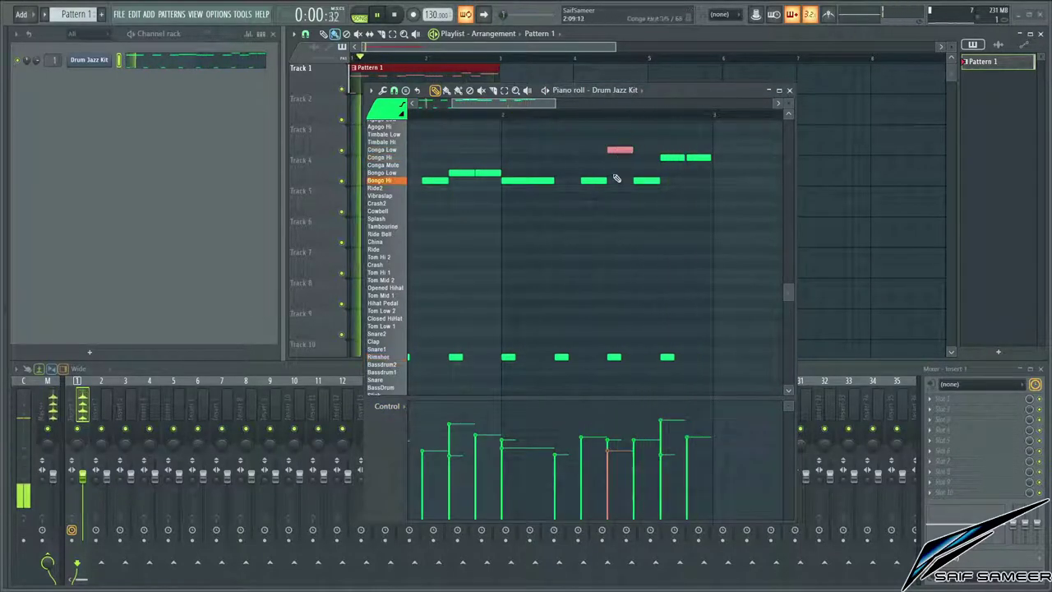
scroll(622, 185, "up", 2)
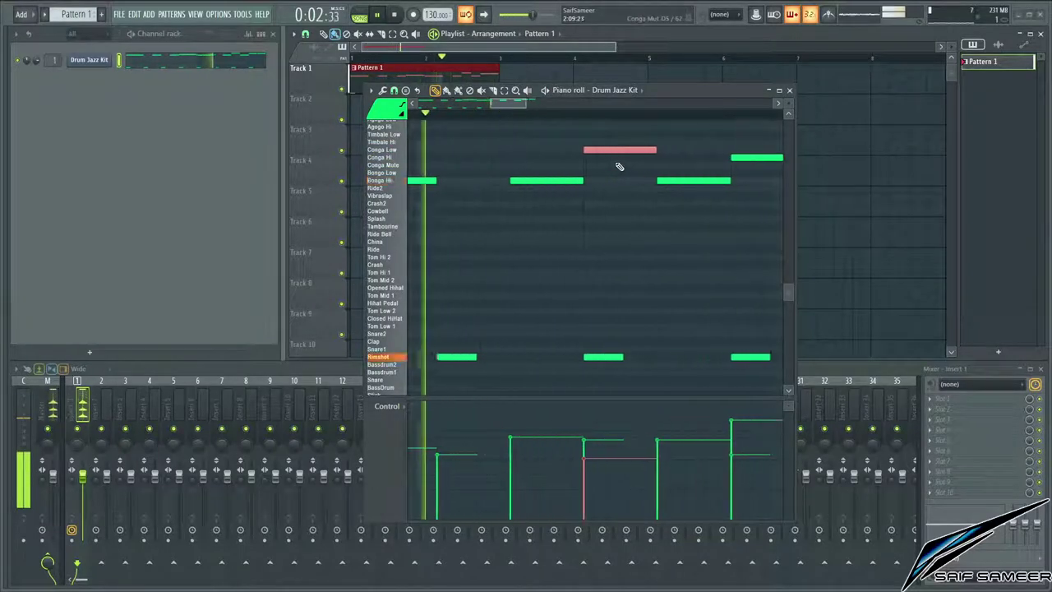
scroll(623, 168, "down", 2)
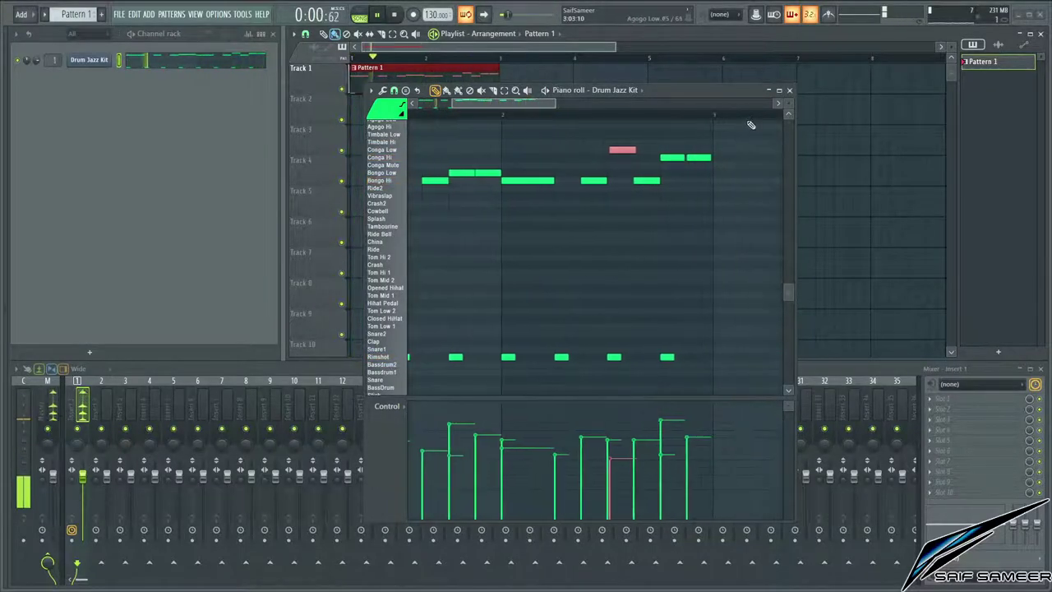
- Lower the fine pitch of the Conga Low note and both Conga Hi notes, with the Conga Hi pair tuned lowest
left_click_drag(740, 123, 613, 172)
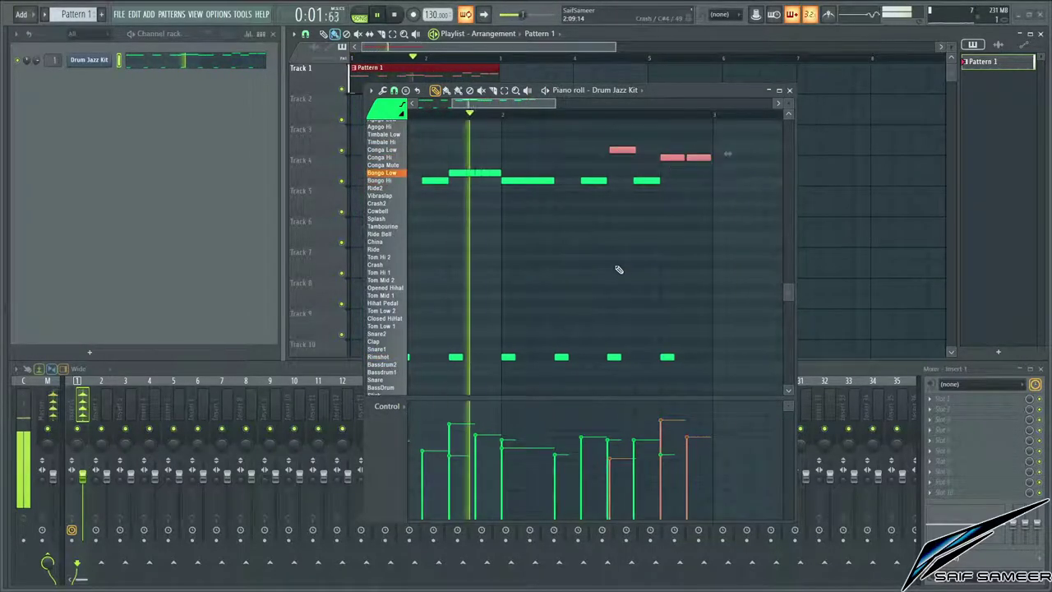
left_click(388, 406)
left_click(428, 481)
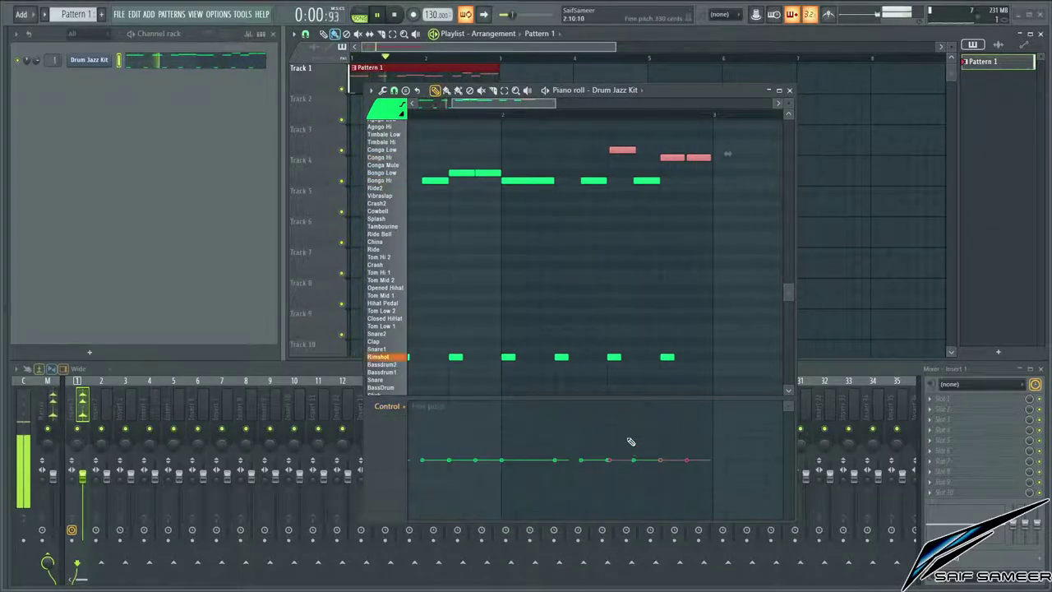
left_click_drag(629, 438, 684, 439)
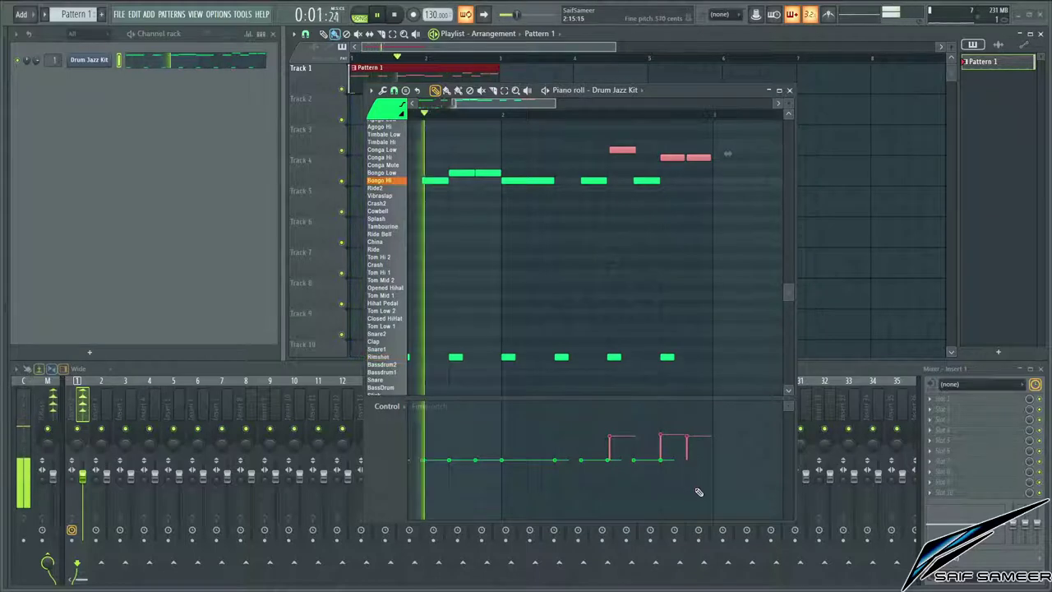
left_click_drag(697, 488, 613, 482)
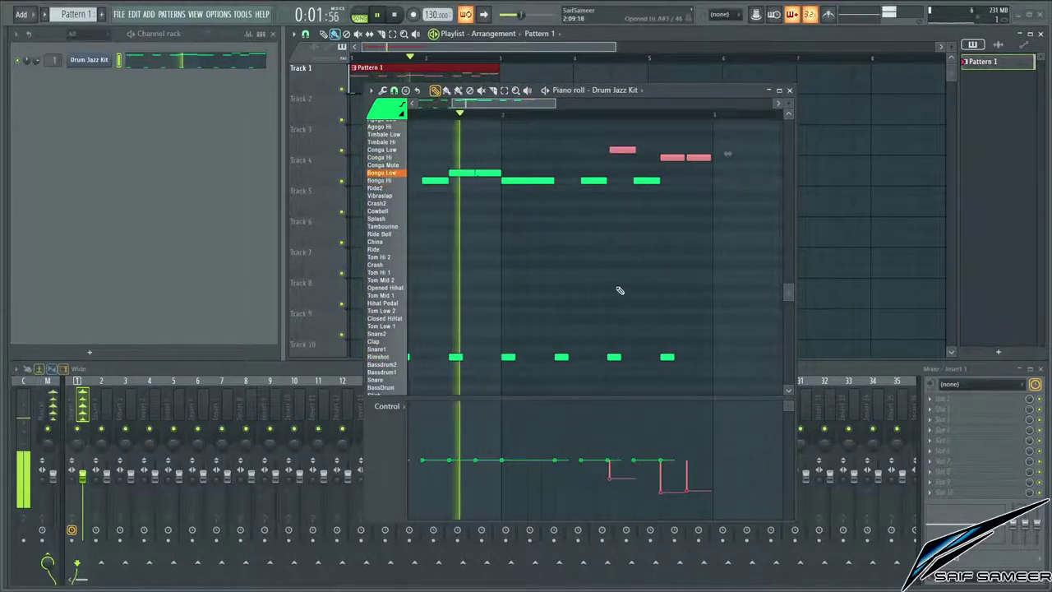
scroll(618, 291, "down", 2)
scroll(528, 322, "down", 4)
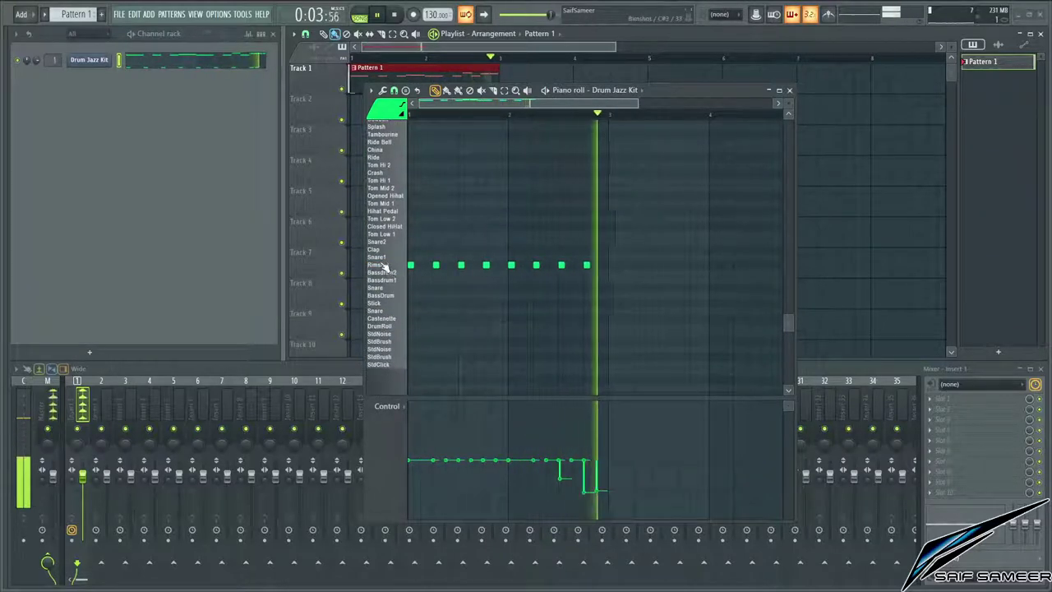
- Try different fine pitch settings on all the Rimshot notes during playback
key("ctrl+a")
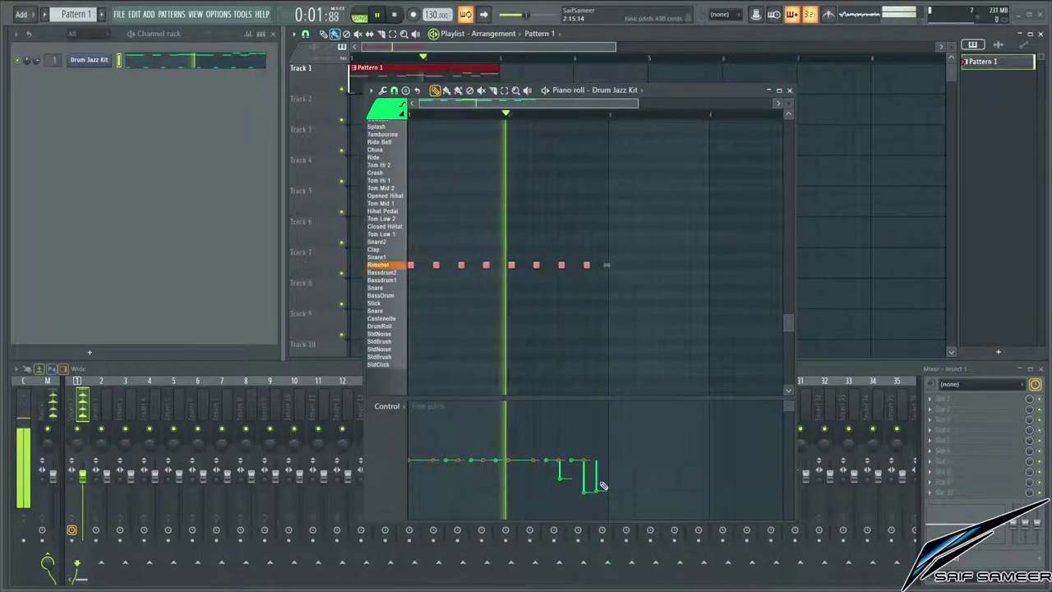
left_click_drag(593, 493, 405, 472)
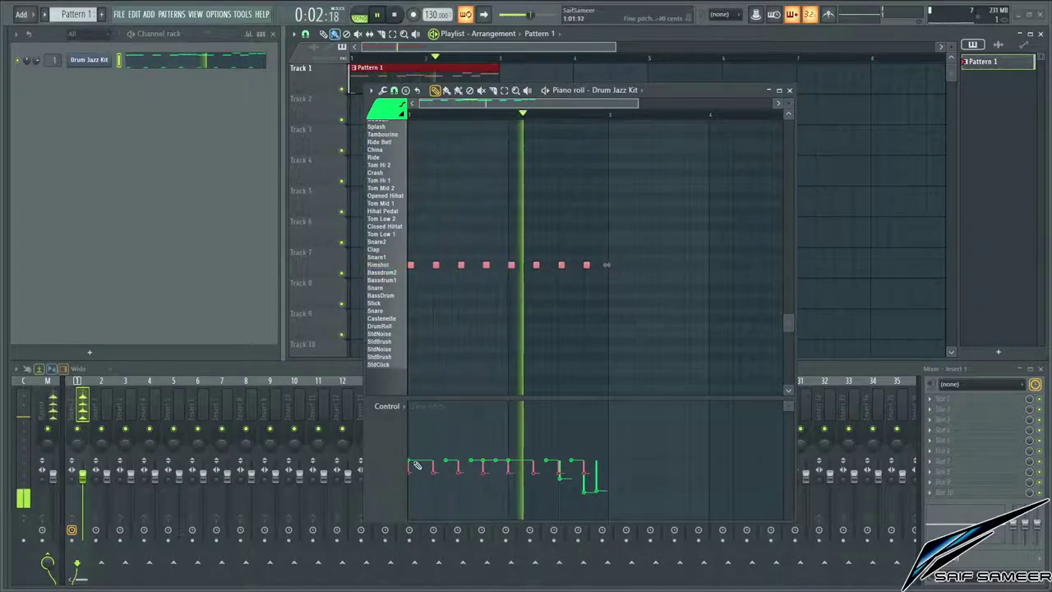
left_click_drag(412, 462, 565, 458)
right_click(568, 451, "ctrl")
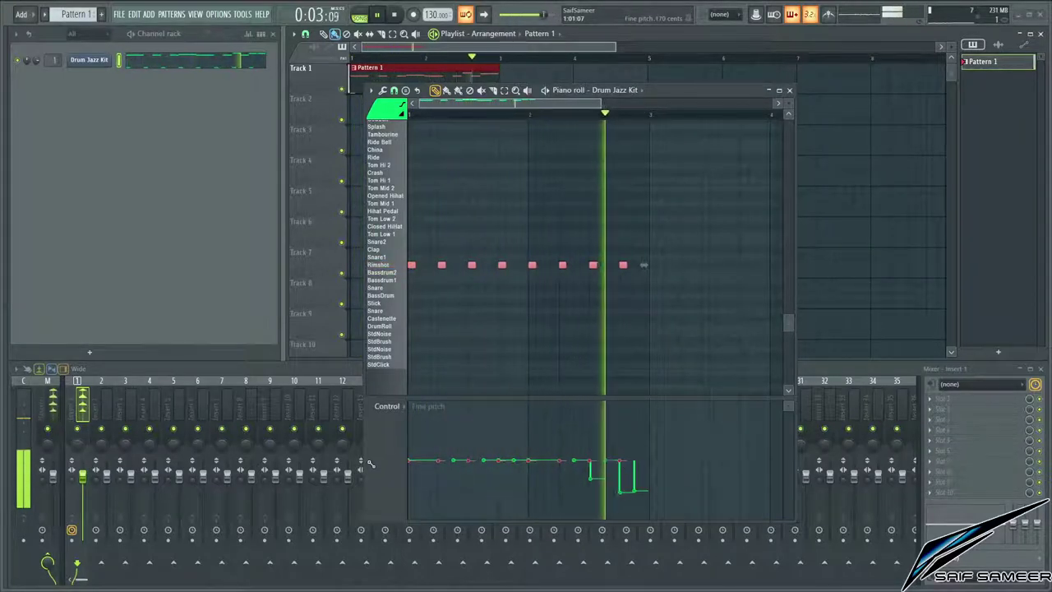
- Clear the note selection, stop playback and show note panning for the Drum Jazz Kit notes
left_click(403, 407)
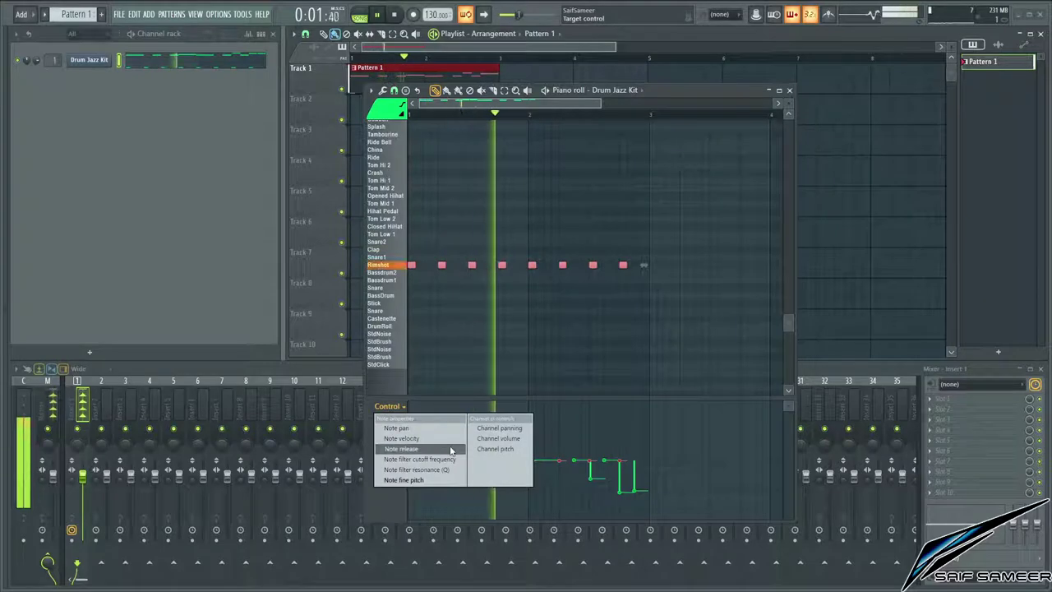
left_click(498, 438)
left_click(624, 348, "ctrl")
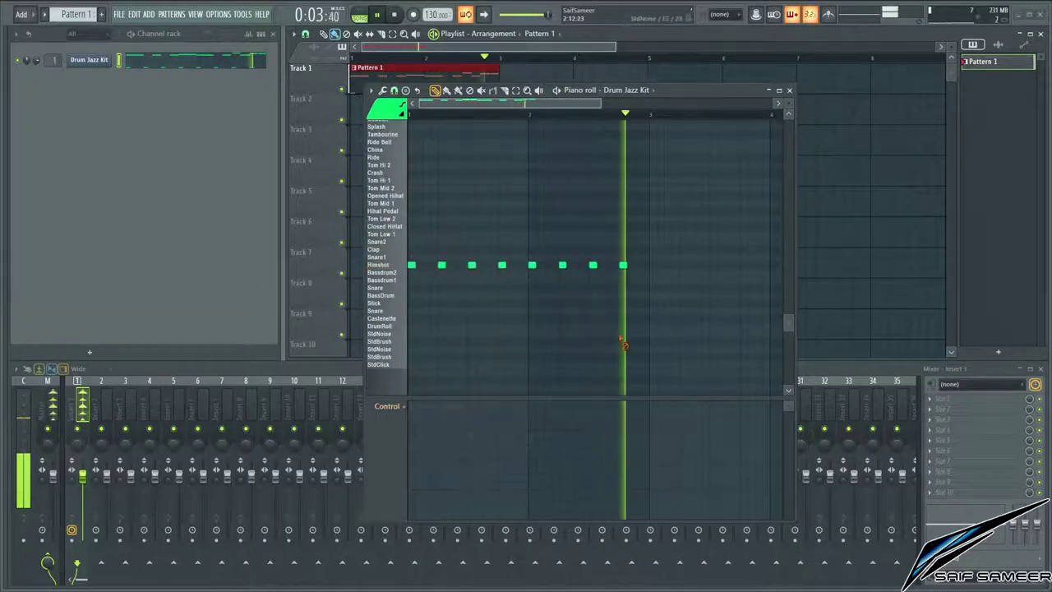
scroll(605, 336, "up", 5)
left_click(396, 407)
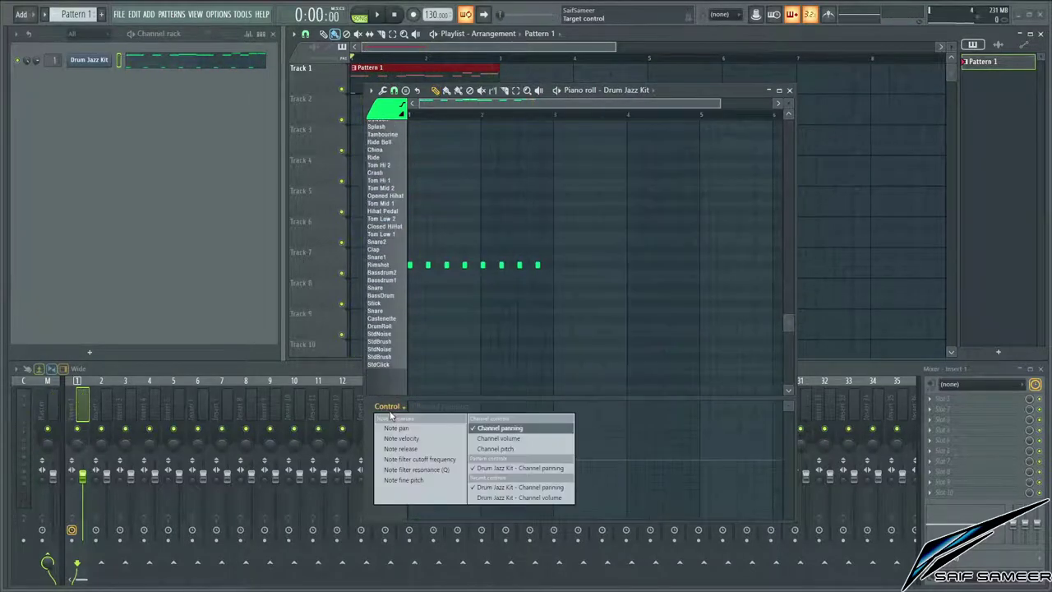
left_click(421, 448)
- Pan the Conga Low note and the two Conga Hi notes strongly to the right while the pattern plays
key("space")
scroll(503, 333, "up", 3)
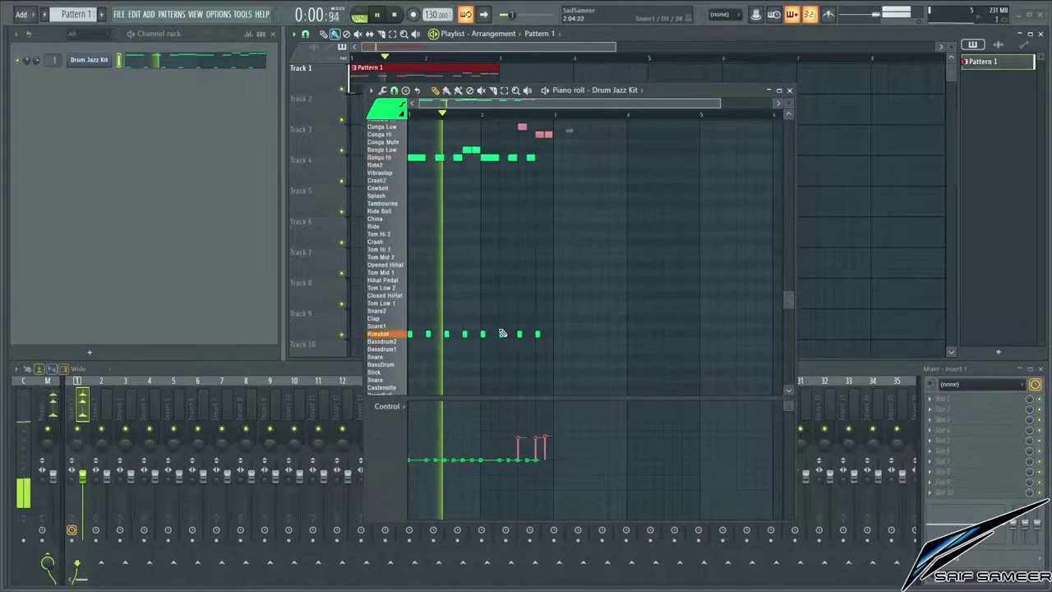
scroll(524, 332, "up", 1)
scroll(535, 359, "up", 3)
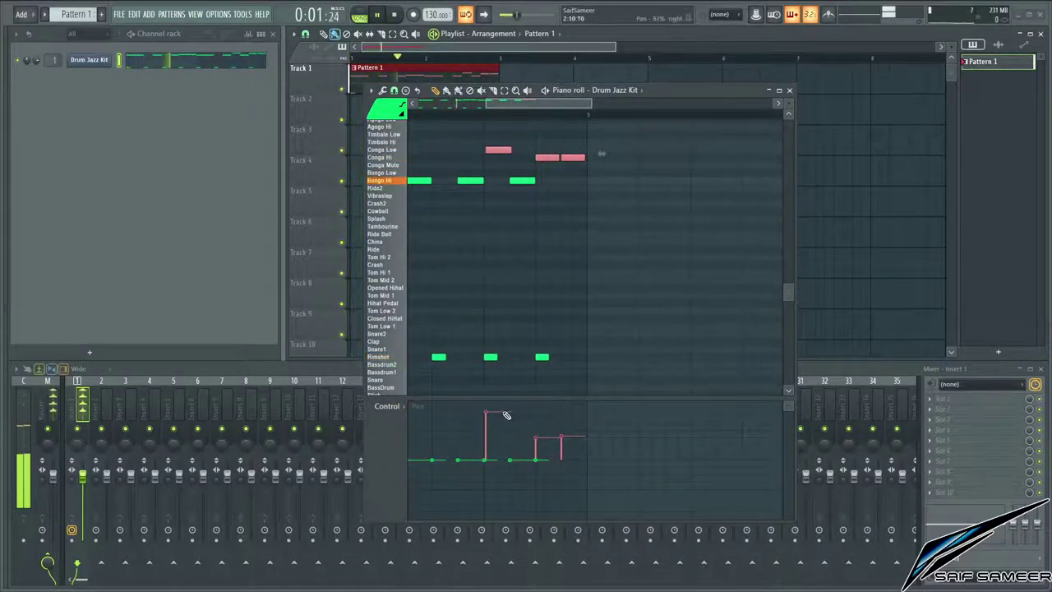
left_click_drag(506, 415, 575, 409)
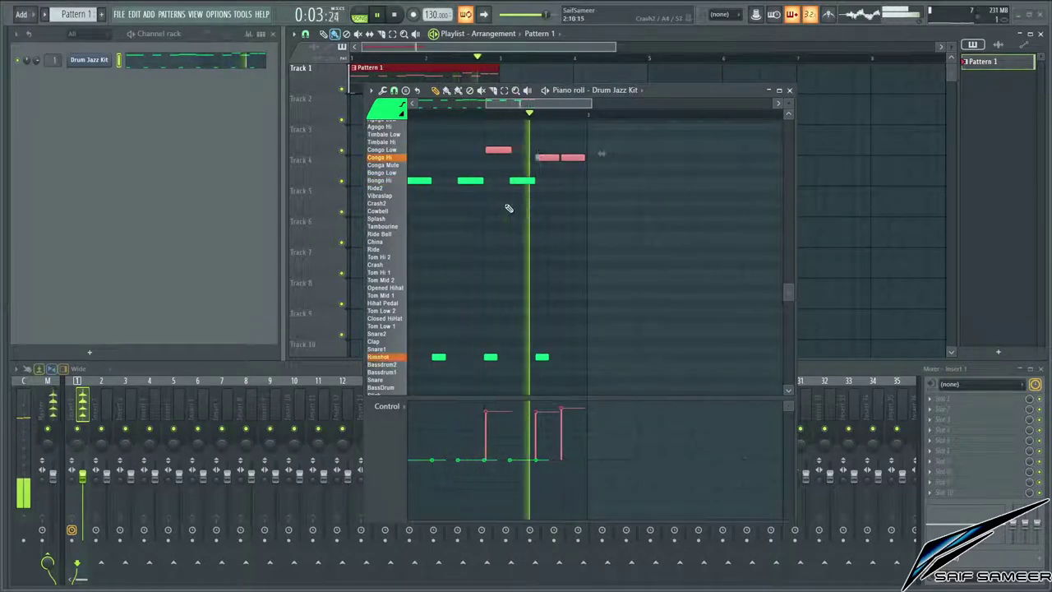
- Pan only the Conga Low note hard left and stop playback
right_click(524, 231)
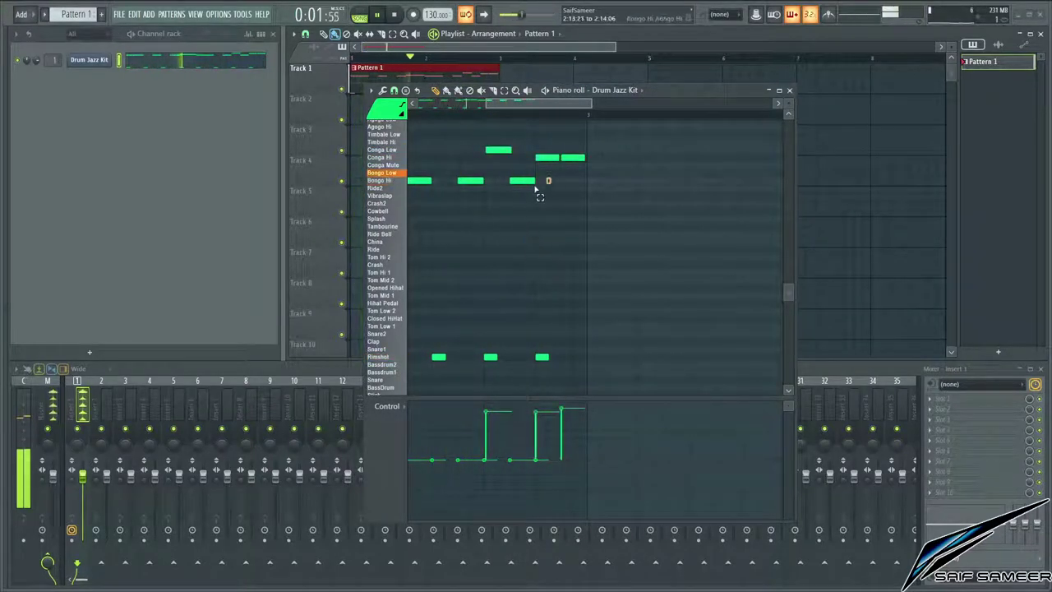
left_click_drag(536, 193, 457, 207)
left_click(502, 152)
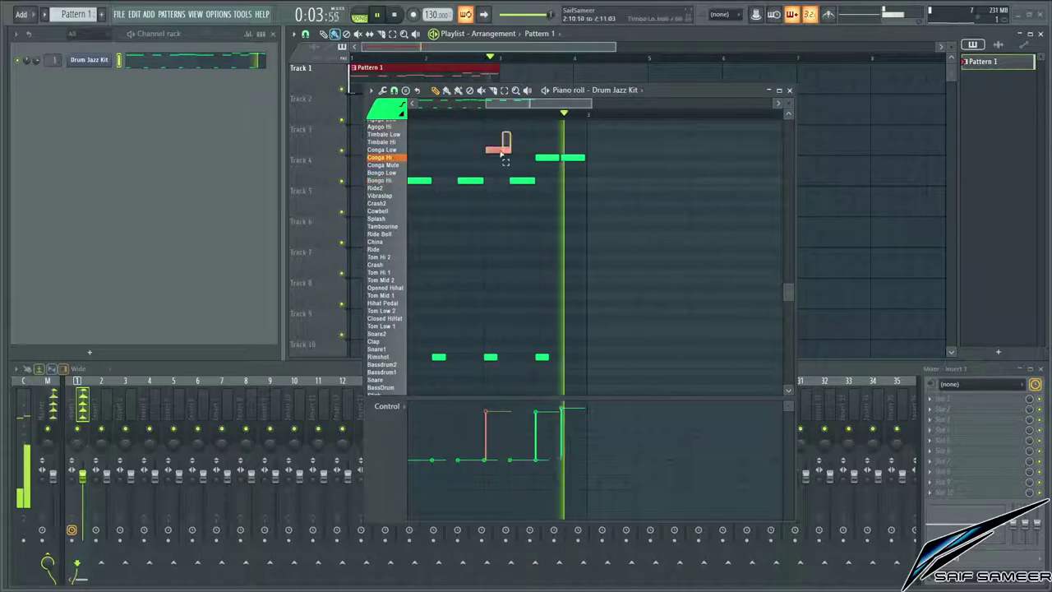
scroll(510, 287, "down", 8)
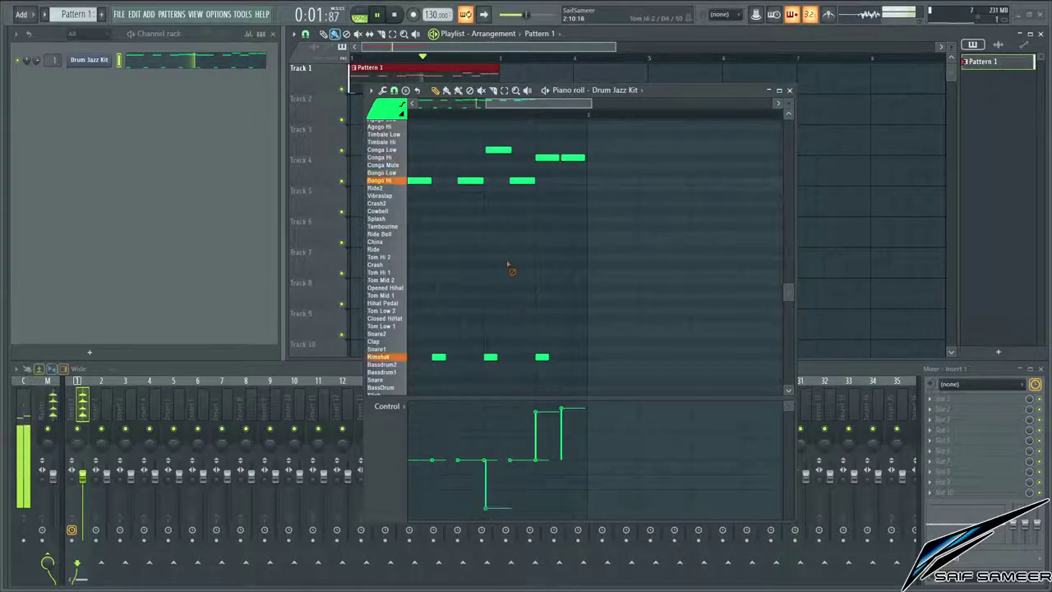
scroll(535, 218, "down", 3)
key("space")
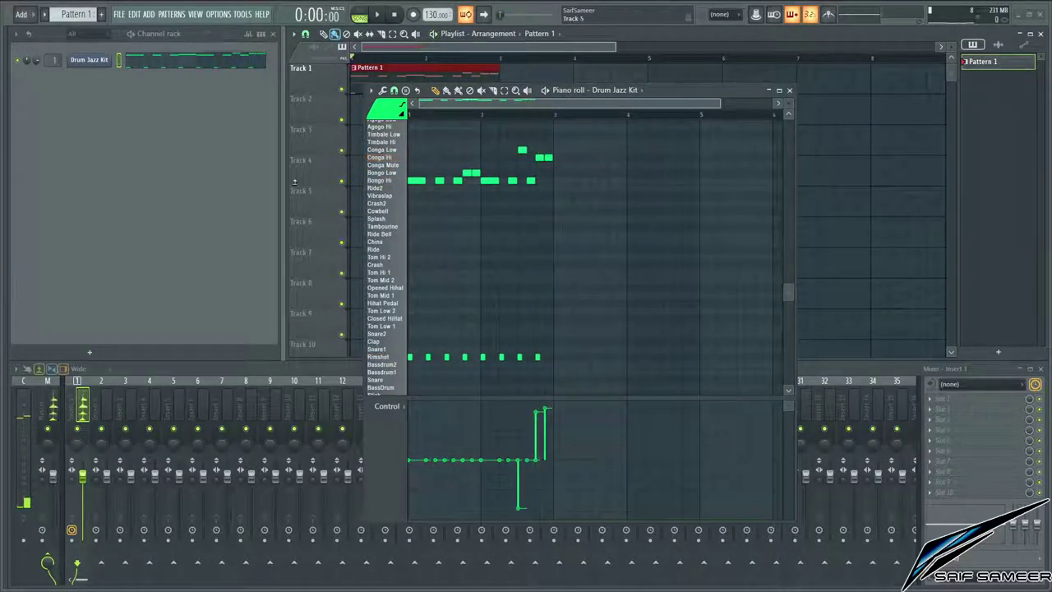
- Clone the Drum Jazz Kit channel, load the Drum Room Kit preset in the copy and close the piano roll
left_click(97, 63)
left_click(161, 156)
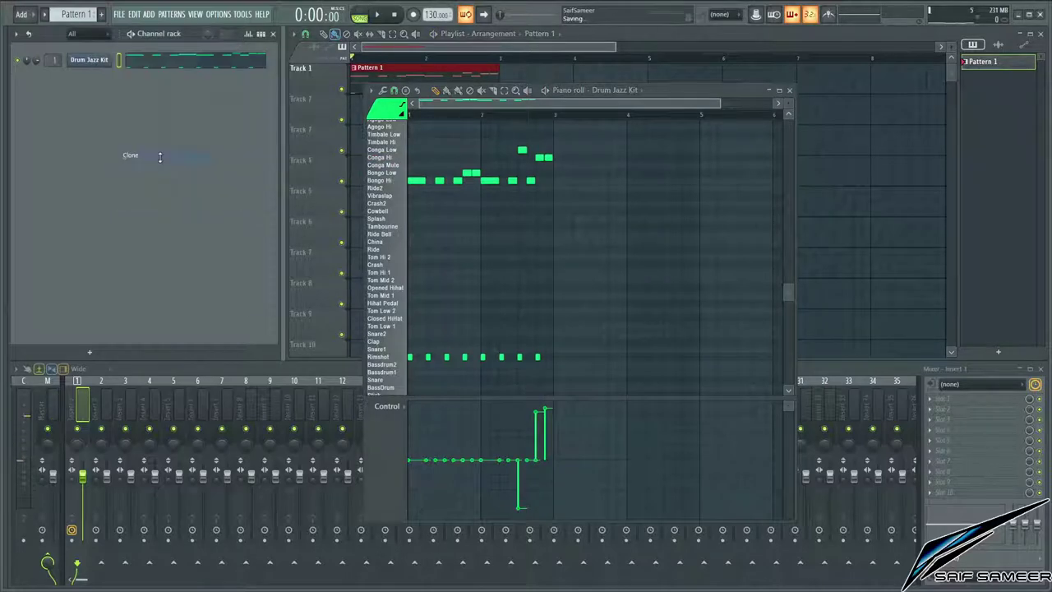
left_click(322, 301)
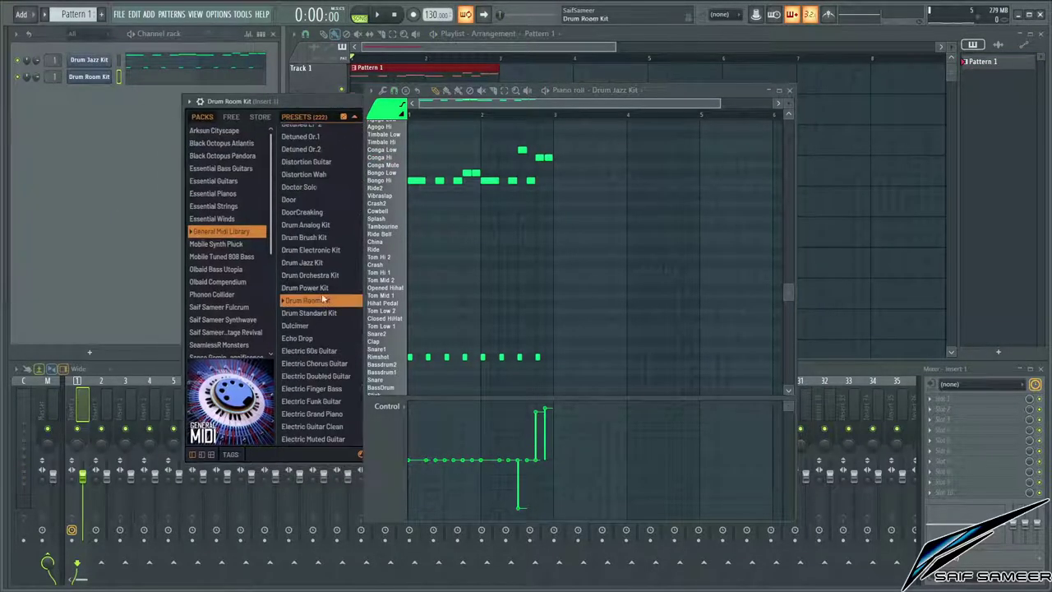
left_click_drag(266, 103, 232, 107)
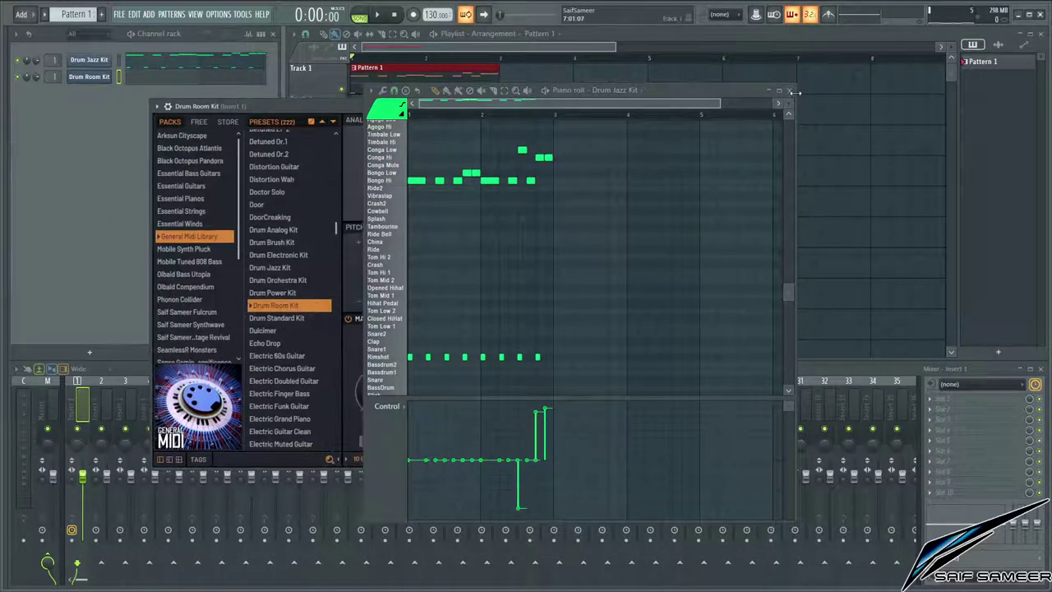
left_click(790, 91)
left_click_drag(427, 106, 441, 106)
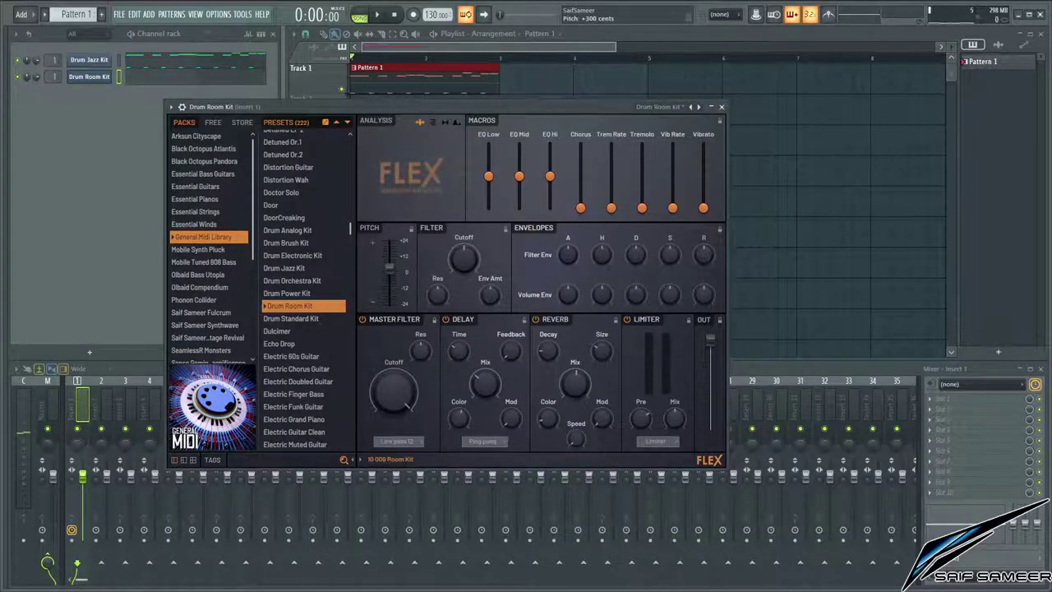
- Set the Drum Room Kit's pitch to +300 cents, shorten its volume envelope, reduce the reverb mix and raise the limiter pre volume
left_click_drag(389, 277, 389, 275)
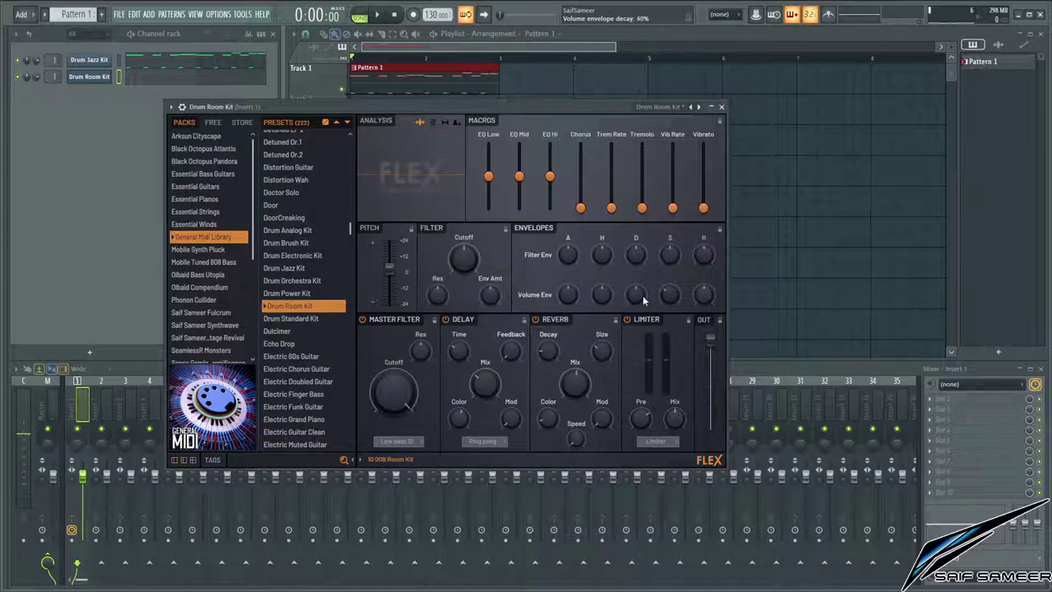
left_click_drag(641, 298, 641, 312)
left_click_drag(576, 381, 576, 402)
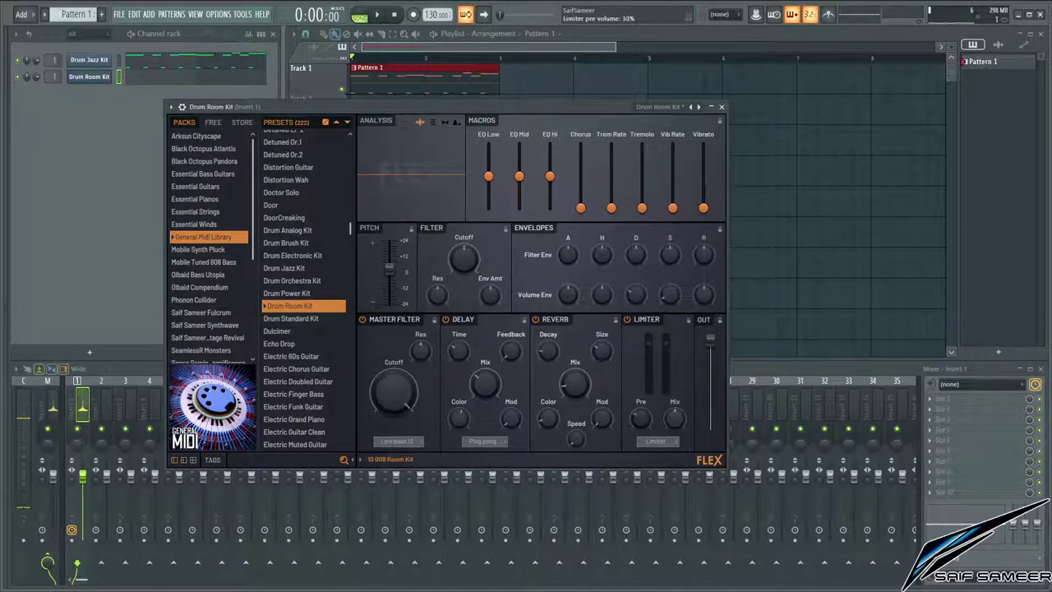
left_click_drag(641, 418, 641, 403)
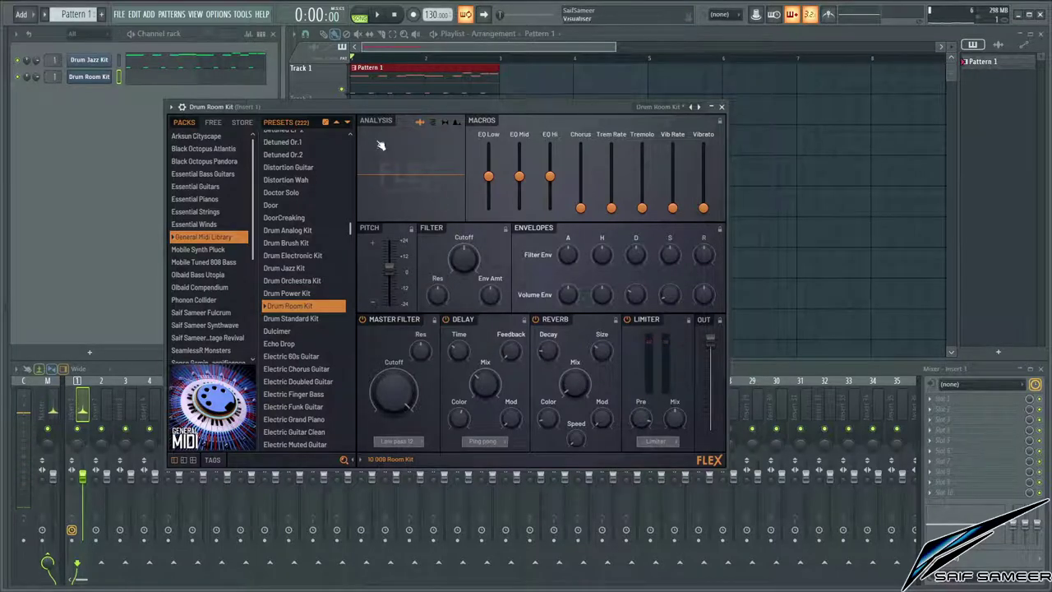
- Create Pattern 2, place it at the start of Track 2 and record a two-bar bass drum and snare groove with the Drum Room Kit
left_click_drag(355, 109, 378, 129)
left_click(136, 113)
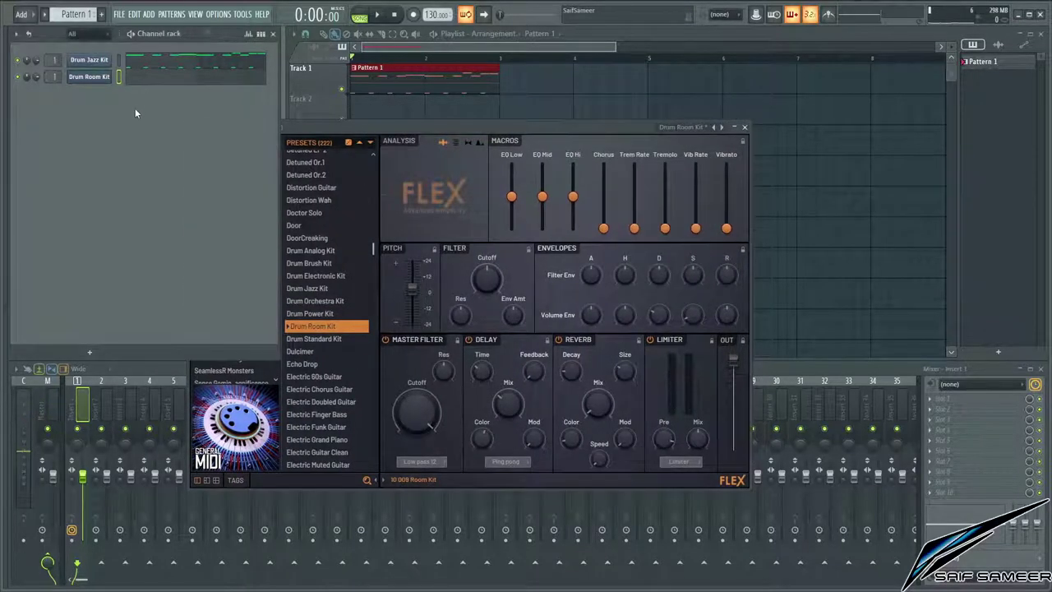
left_click(423, 46)
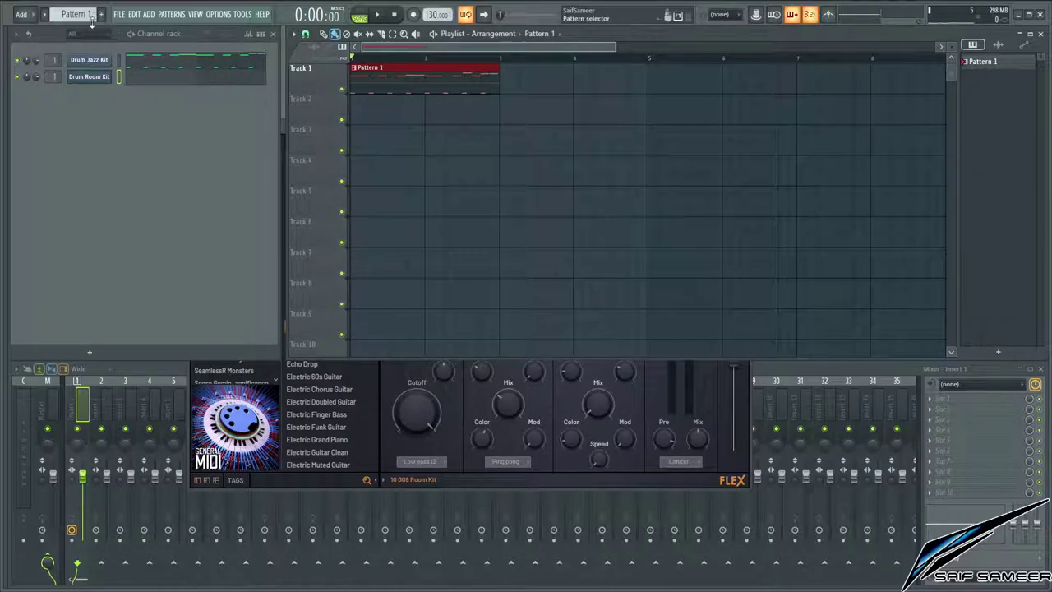
scroll(84, 19, "up", 1)
left_click(370, 113)
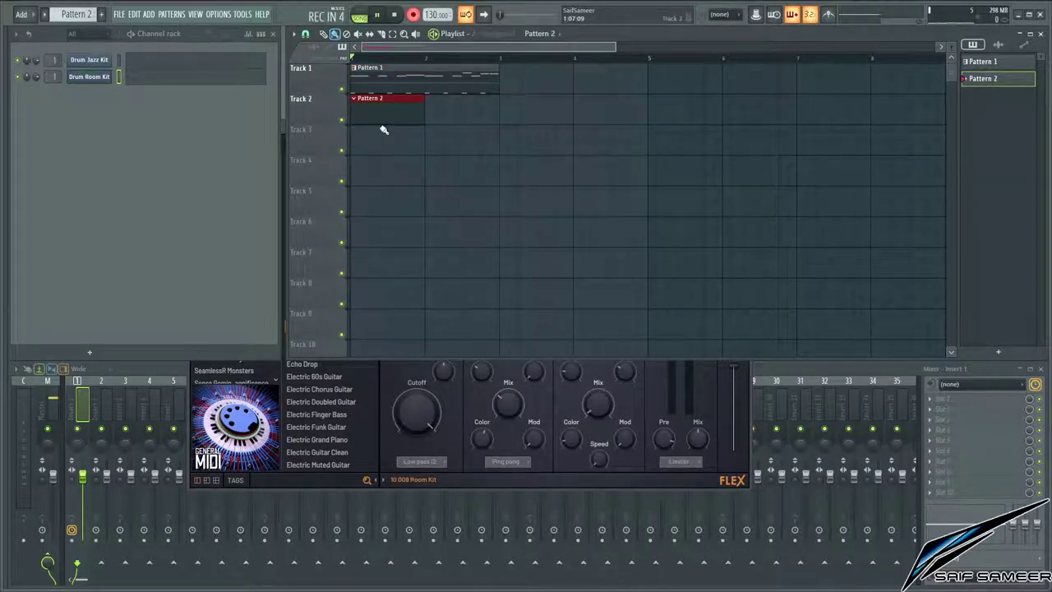
key("space")
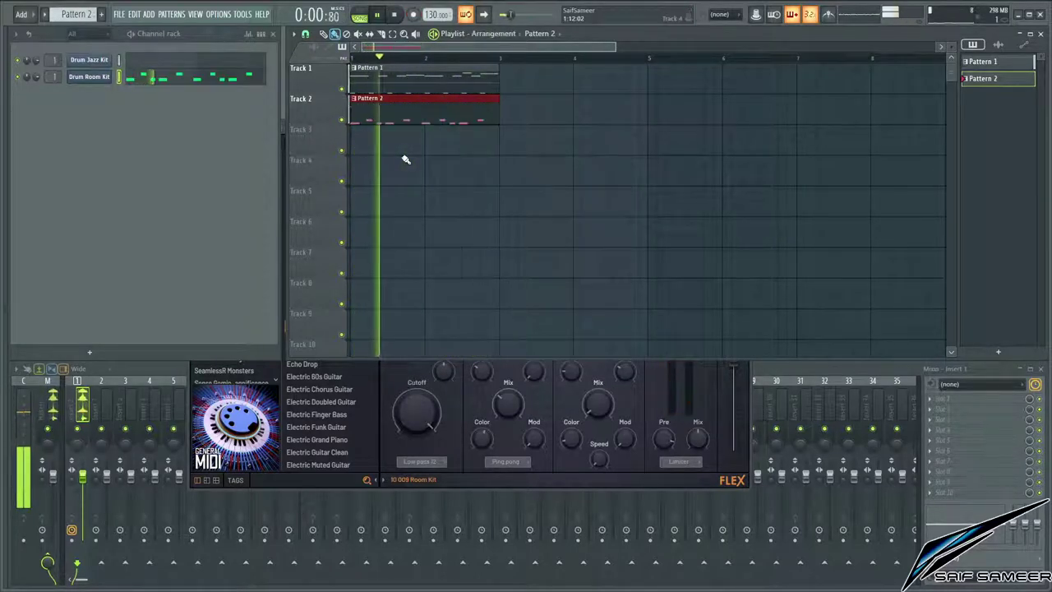
key("space")
- Open Pattern 2's notes and lower the velocity of the Bassdrum 2 note directly after the first SD1 hit of bar 2
double_click(385, 117)
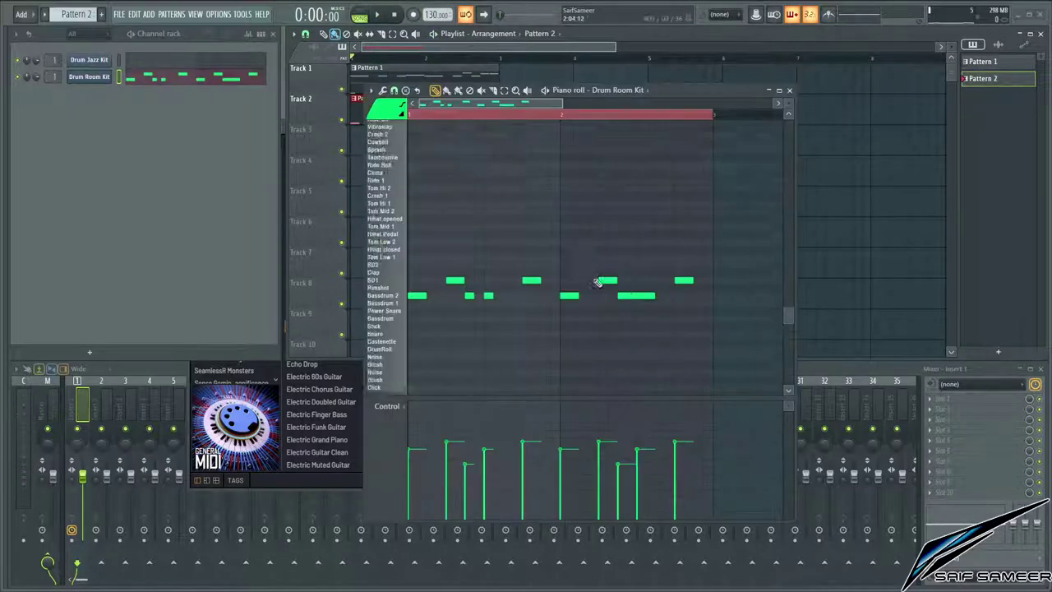
scroll(647, 292, "up", 2)
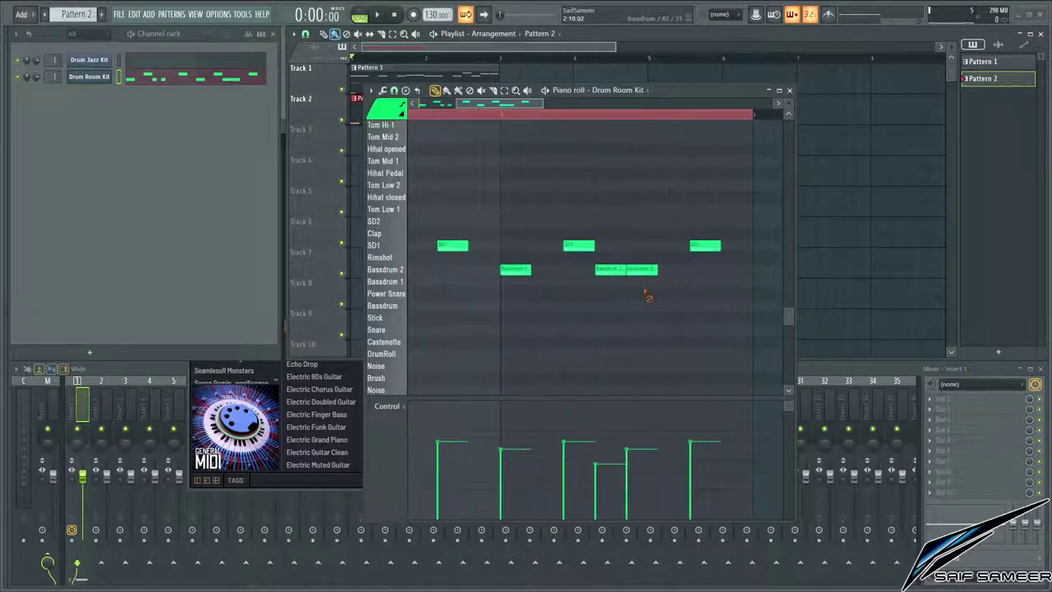
left_click(631, 320, "ctrl")
scroll(727, 299, "down", 2)
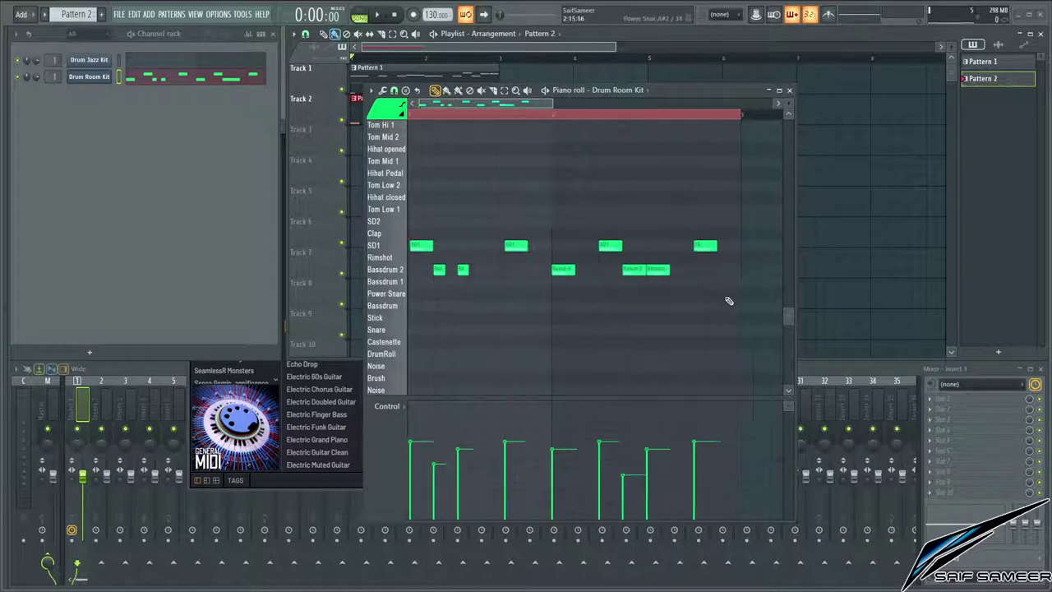
- Add a quiet two-step Bassdrum 1 note at 2:15:00 and play the pattern
scroll(728, 291, "up", 2)
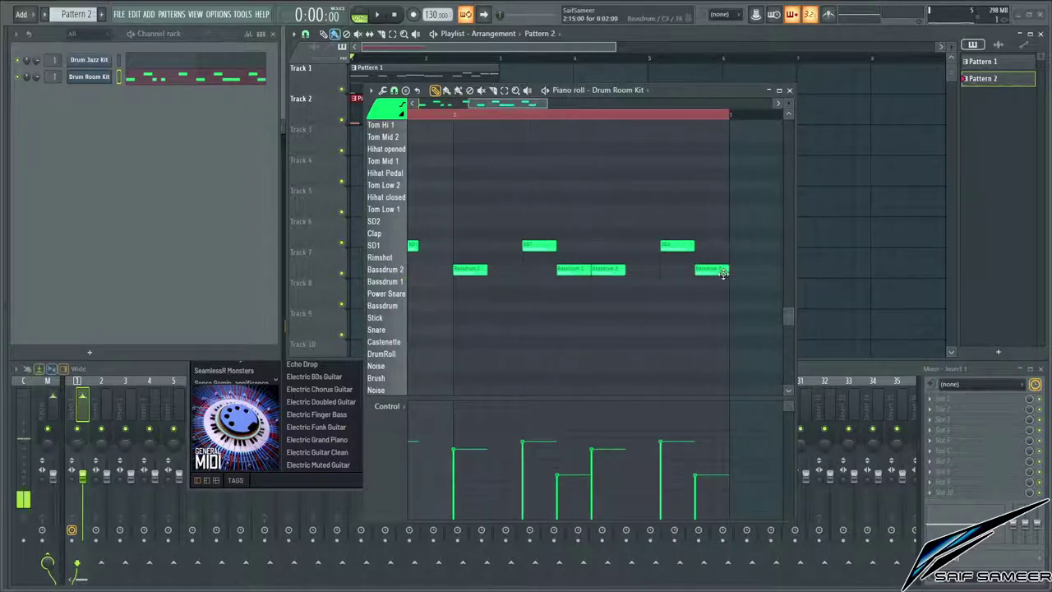
left_click(697, 282)
left_click_drag(737, 273, 712, 334)
key("space")
scroll(591, 311, "down", 2)
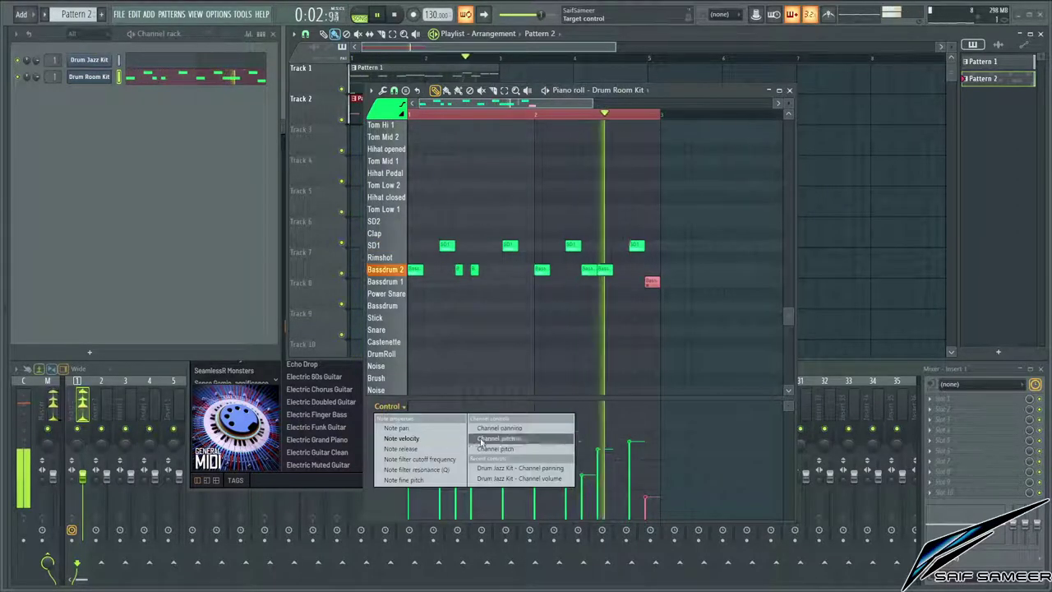
- Show note fine pitch and tune all the SD1 notes slightly lower
left_click(434, 481)
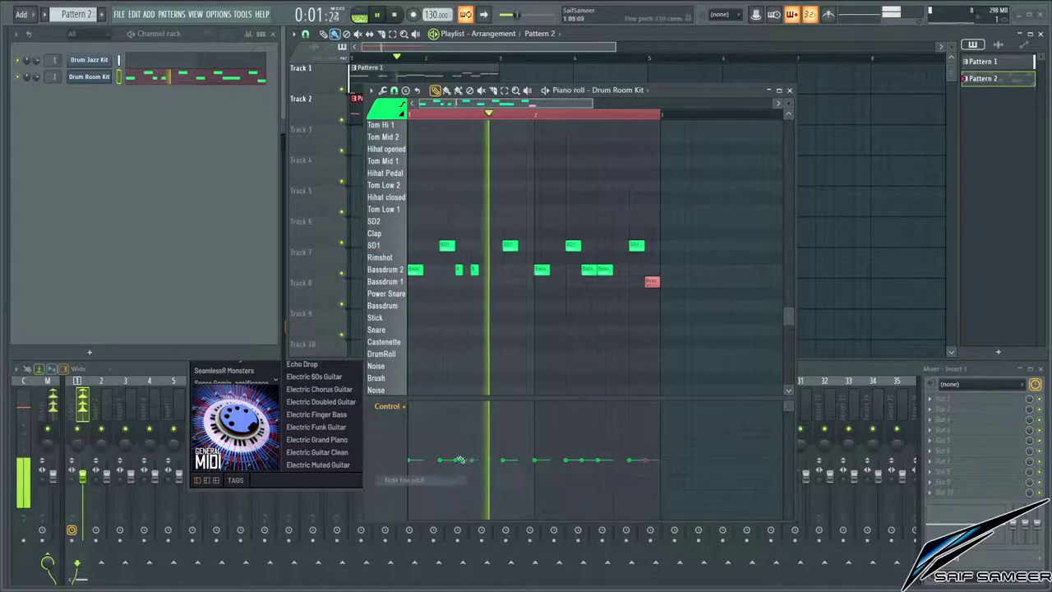
left_click(389, 247, "ctrl")
scroll(509, 343, "down", 3)
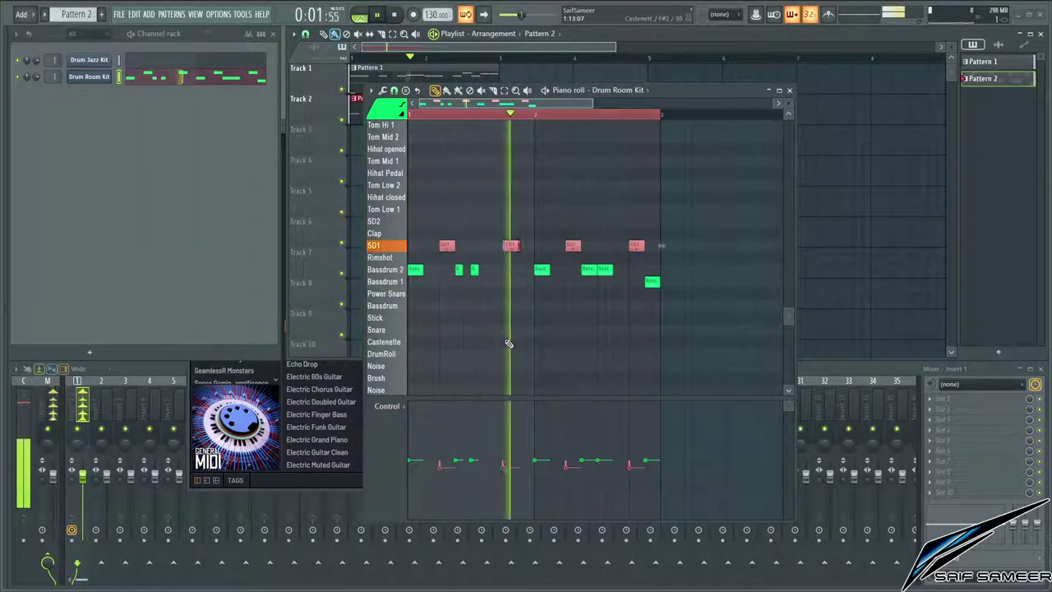
- Lower the fine pitch of all Bassdrum 2 notes below the SD1 tuning, comparing a higher setting, and stop playback
left_click(386, 270, "ctrl")
scroll(487, 346, "down", 3)
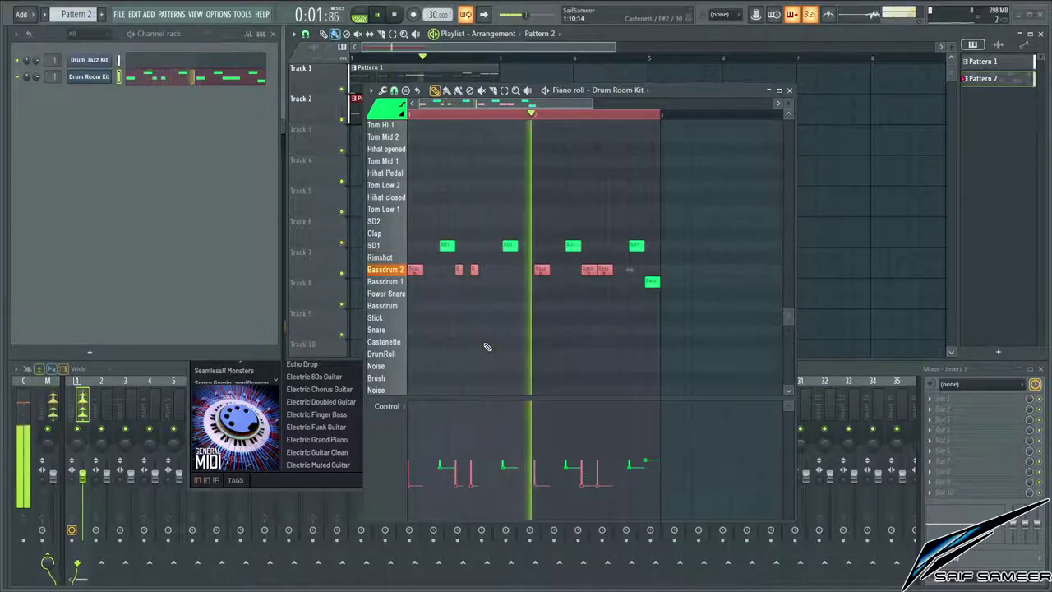
scroll(487, 346, "up", 3)
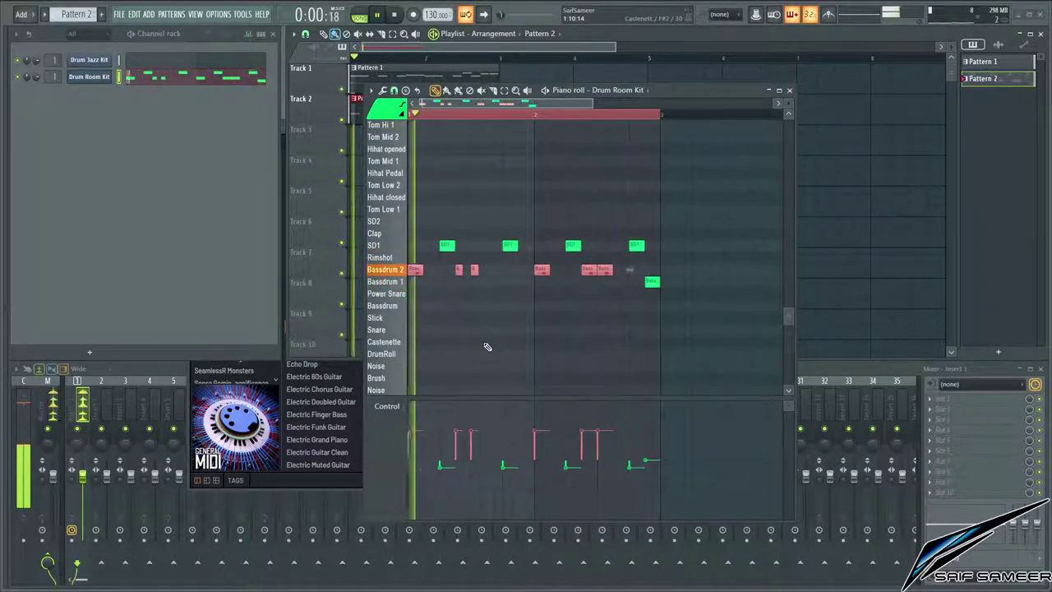
scroll(487, 346, "down", 4)
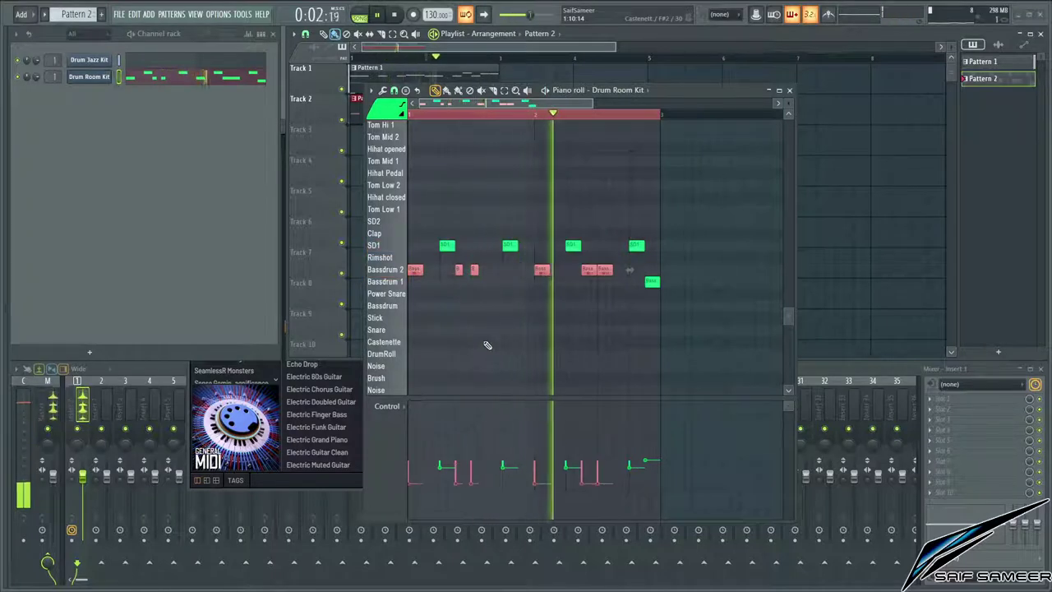
left_click(486, 346)
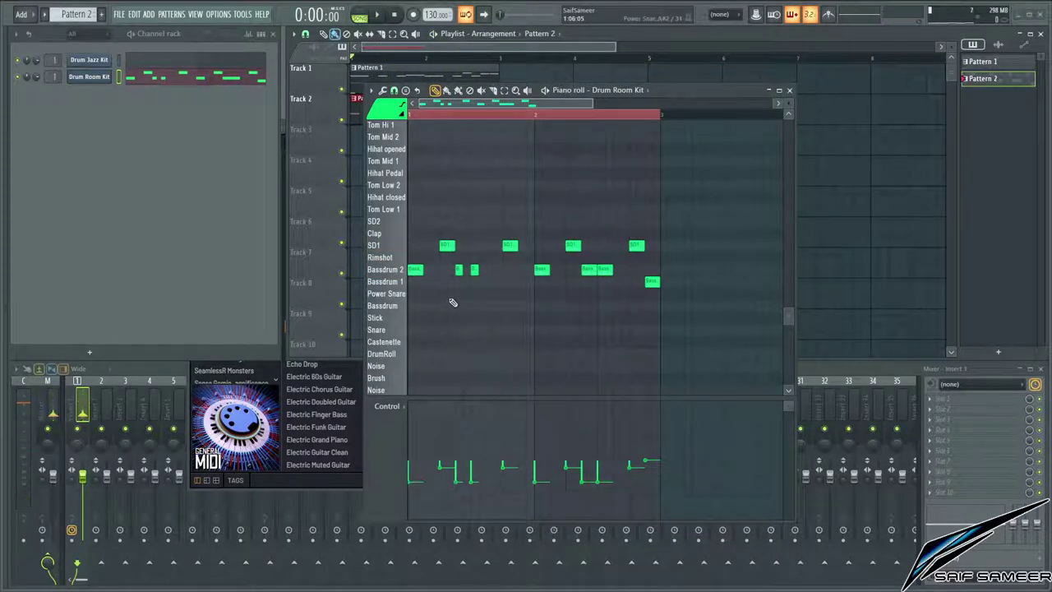